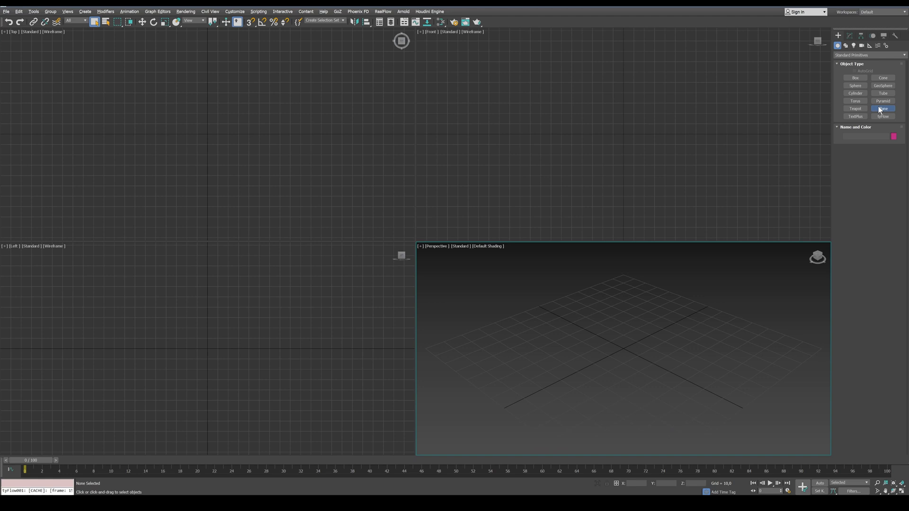
Create a plane about 130 by 133 units in the Perspective view, hide its grid, show edged faces and maximize the view
left_click(879, 106)
left_click_drag(629, 272, 628, 464)
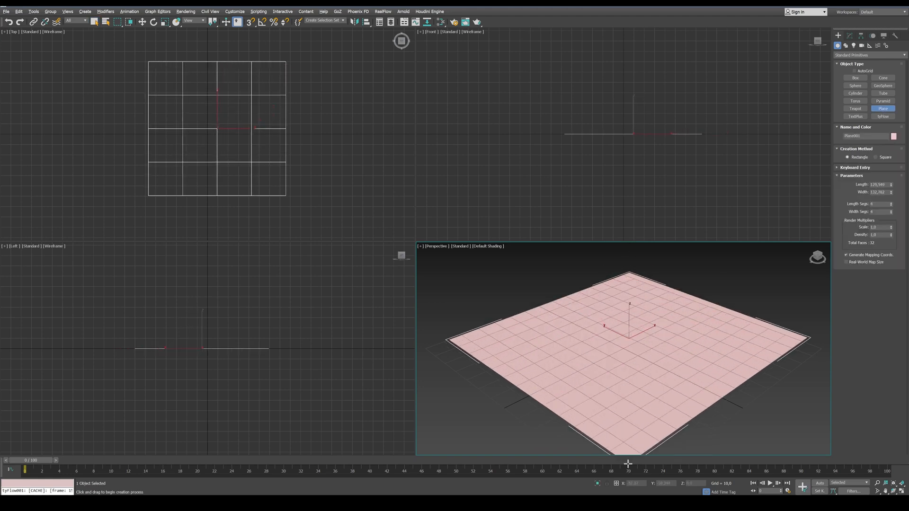
key("g")
key("F4")
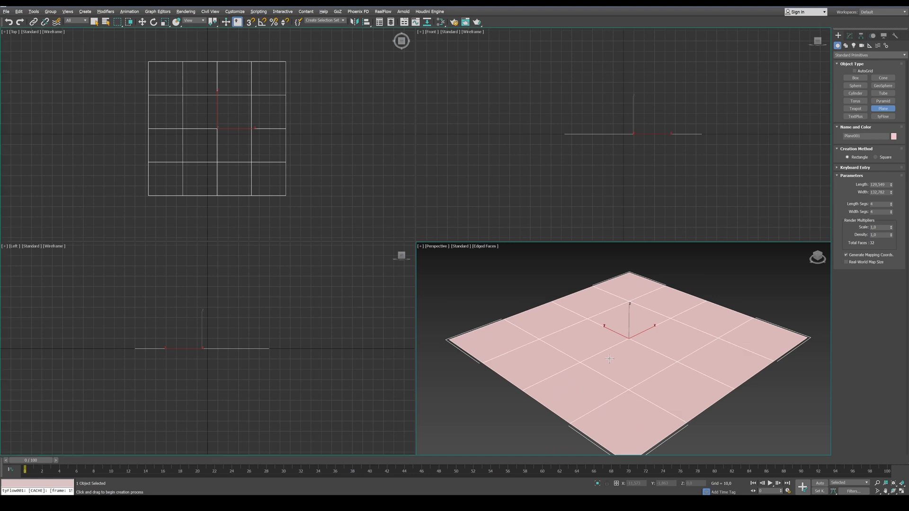
key("alt+w")
Move the plane to the world origin by setting its absolute X and Y coordinates to 0
left_click(142, 22)
right_click(144, 21)
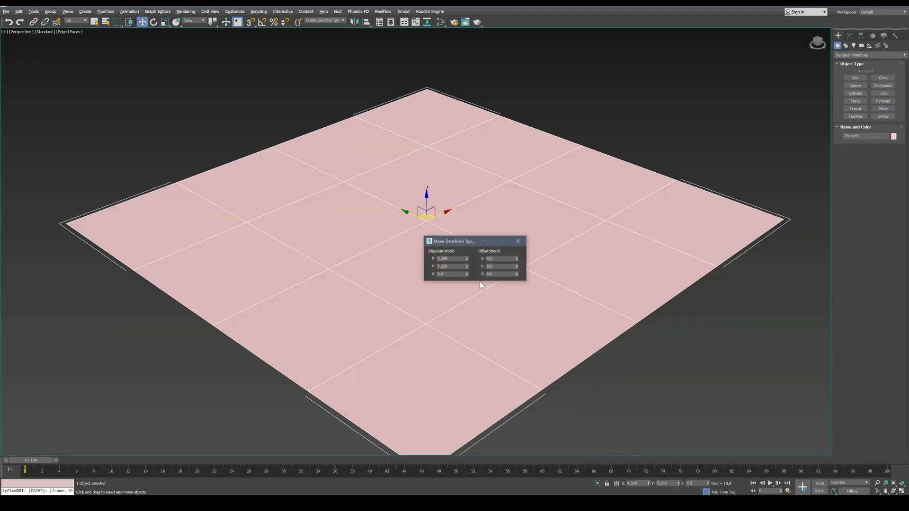
right_click(467, 259)
right_click(468, 267)
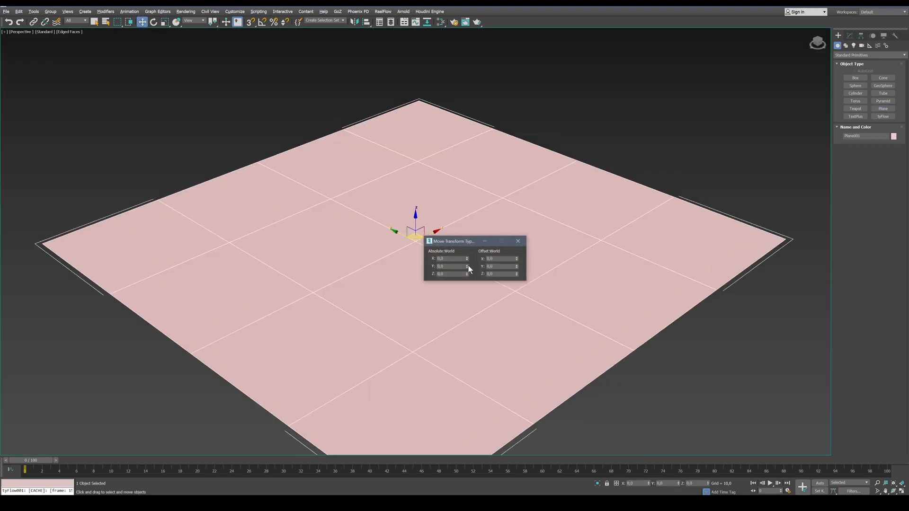
left_click(518, 242)
Change the plane's object color to light gray from the custom colors
left_click(893, 136)
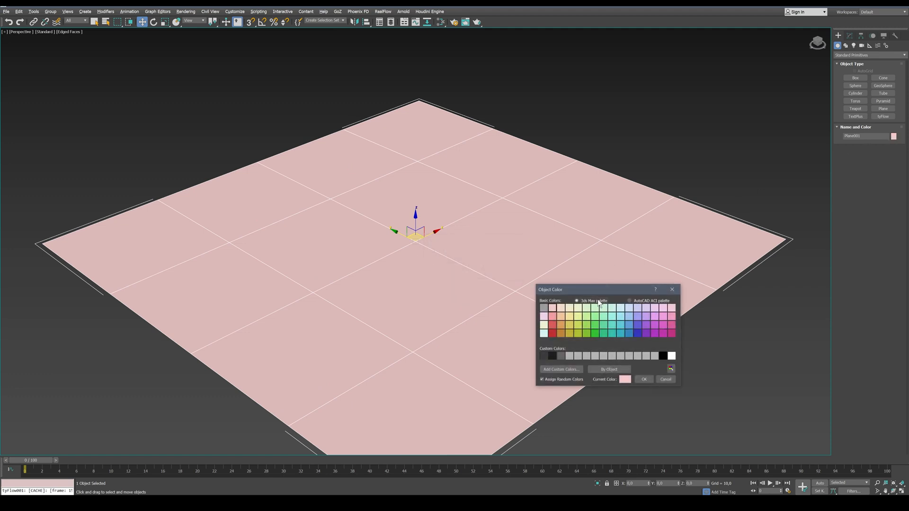
left_click(624, 356)
left_click(644, 380)
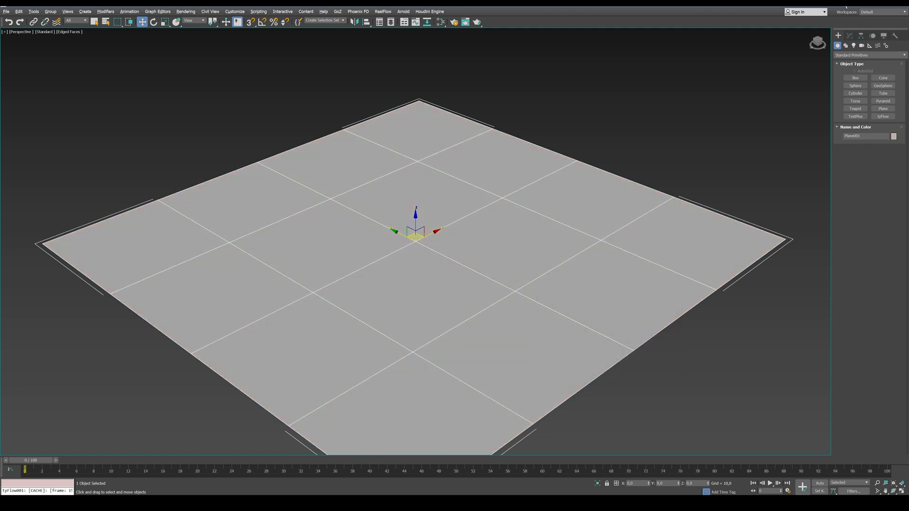
Set the plane's length and width to 150 and its length and width segments to 6
left_click(850, 36)
left_click(891, 176)
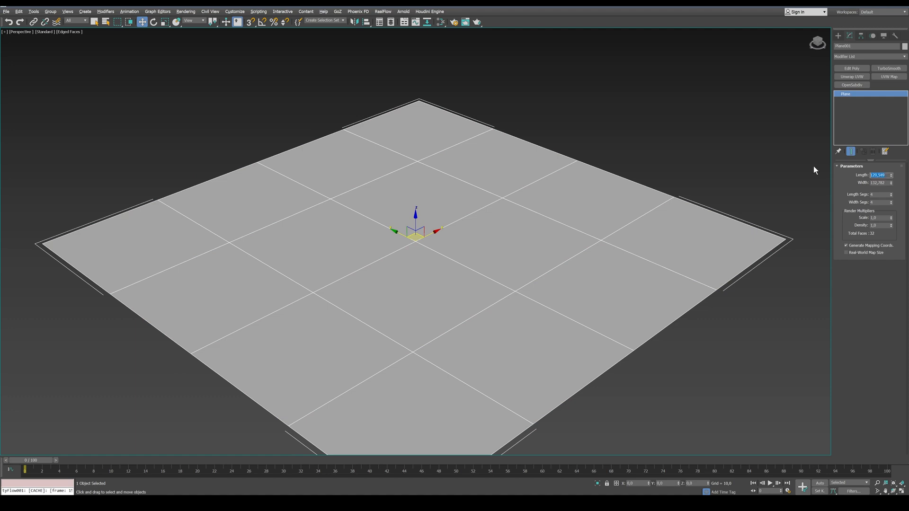
key("Tab")
type("1")
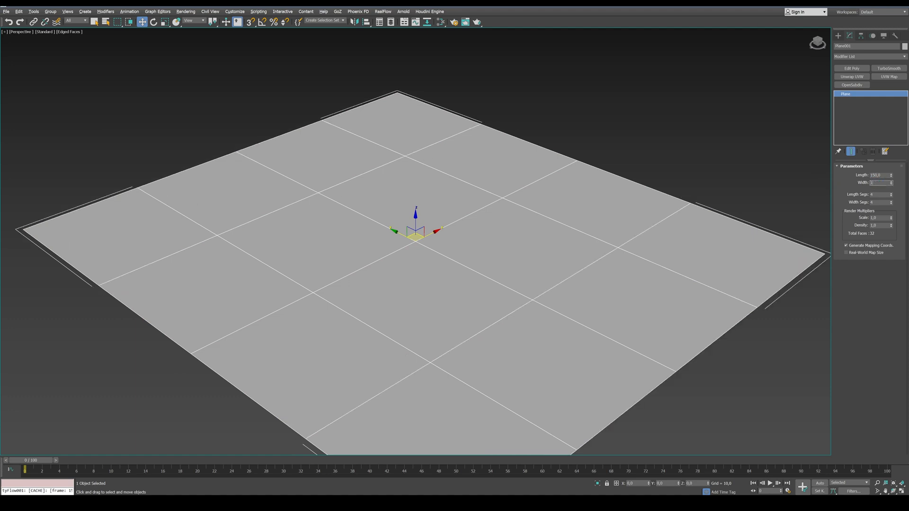
key("Return")
key("Tab")
type("6")
key("Return")
middle_click_drag(485, 276, 487, 261)
scroll(458, 236, "down", 1)
scroll(457, 235, "down", 2)
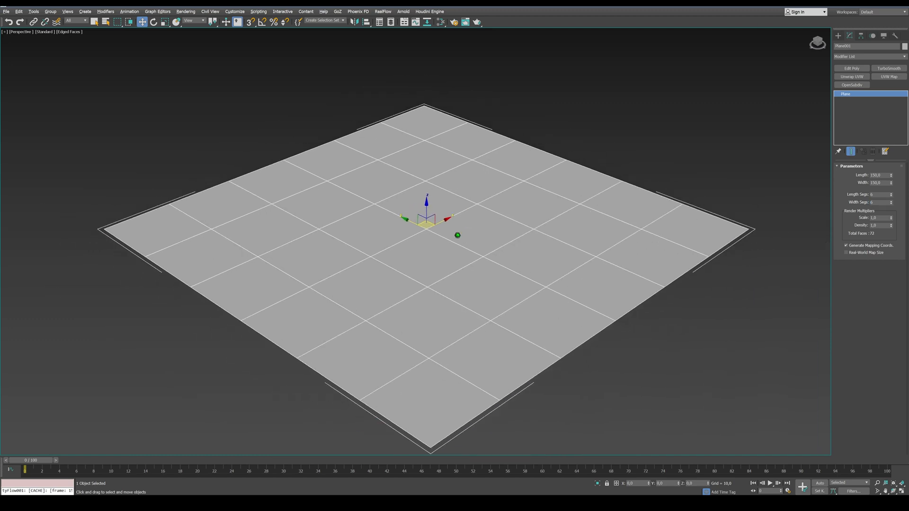
Rename the plane GRID and place a tyFlow object behind its far edge
left_click(848, 46)
type("GRID")
left_click(838, 35)
left_click(883, 116)
left_click_drag(709, 141, 753, 147)
Turn off the default gravity and the ground collider in the tyFlow object's PhysX settings
left_click(851, 36)
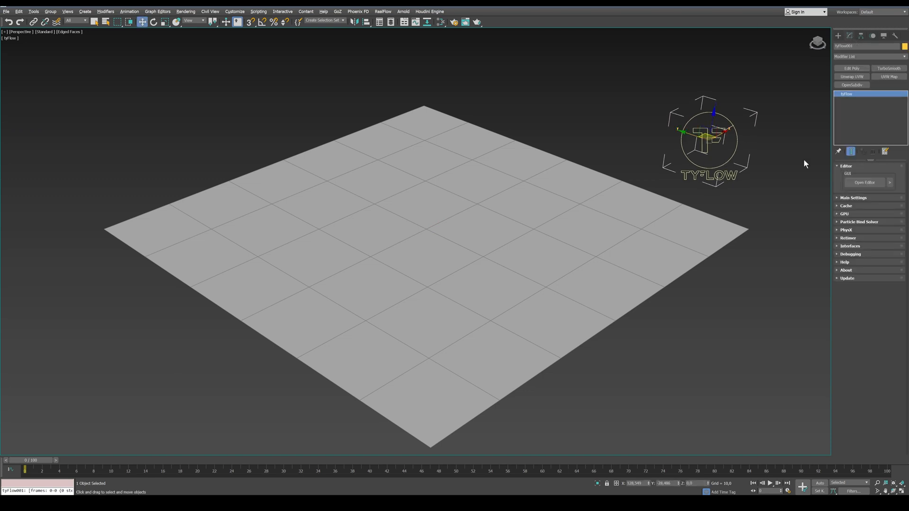
left_click(847, 230)
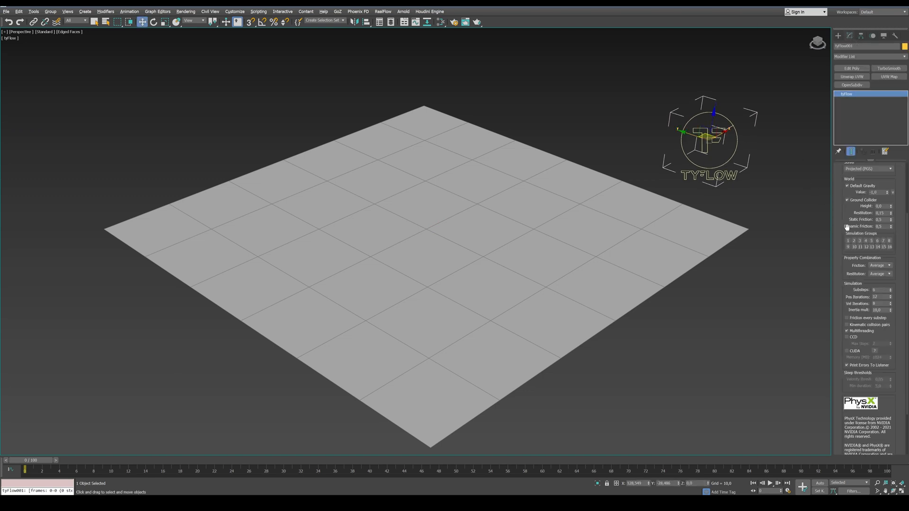
left_click(848, 186)
left_click(848, 201)
left_click_drag(841, 178, 838, 395)
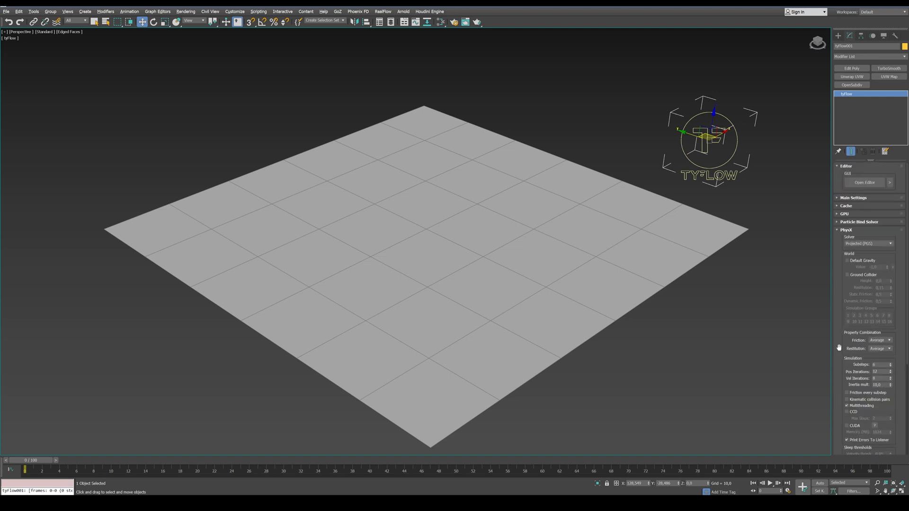
left_click(837, 229)
Open the tyFlow editor and create an event with a Birth Surface operator that emits from the vertices of the GRID plane
left_click(855, 183)
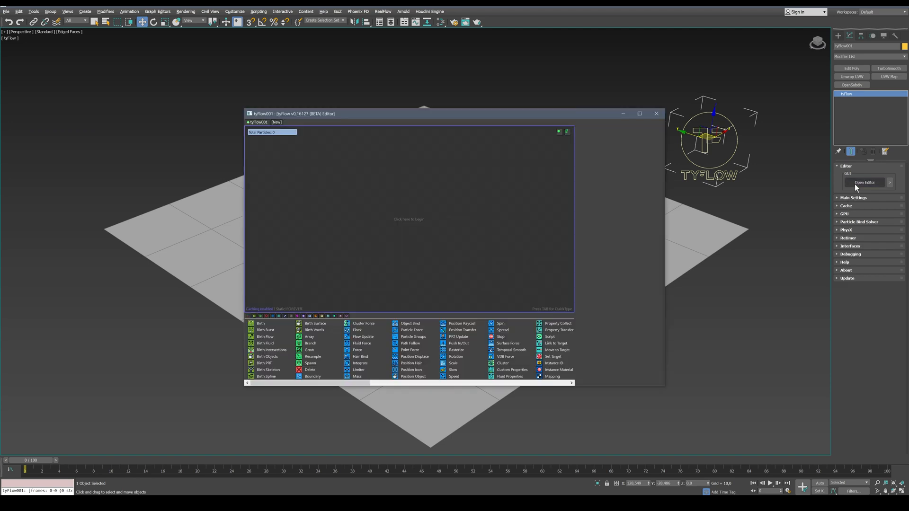
left_click_drag(487, 115, 268, 101)
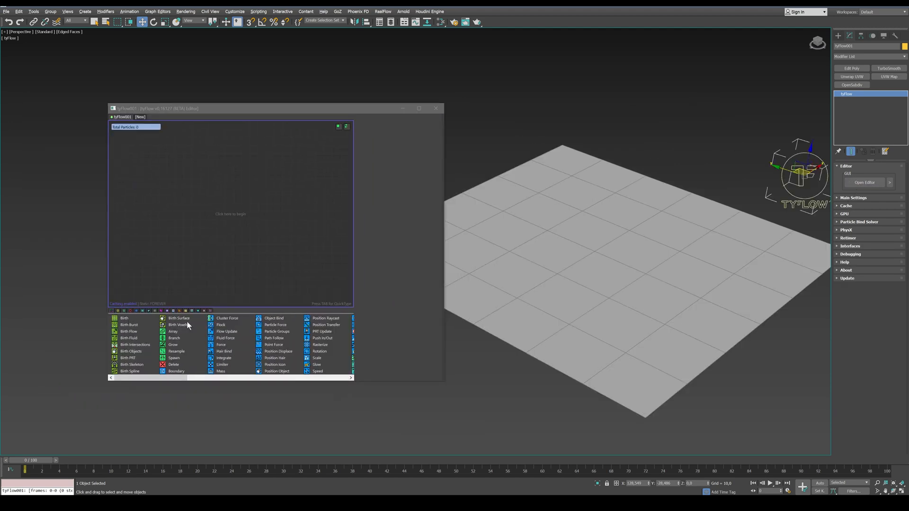
left_click_drag(185, 319, 182, 185)
left_click(383, 217)
left_click(584, 229)
Add a Scale operator below Birth Surface and set its scale type to Absolute
left_click_drag(318, 359, 186, 202)
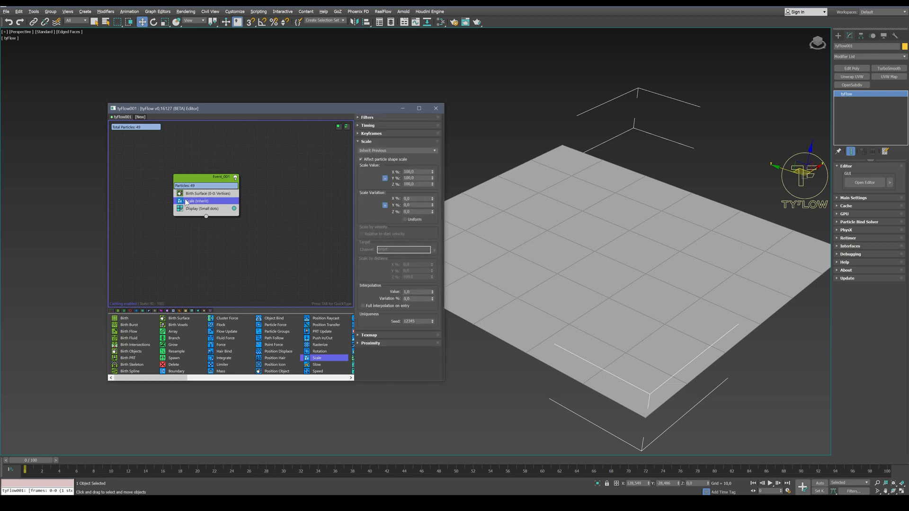
left_click(396, 151)
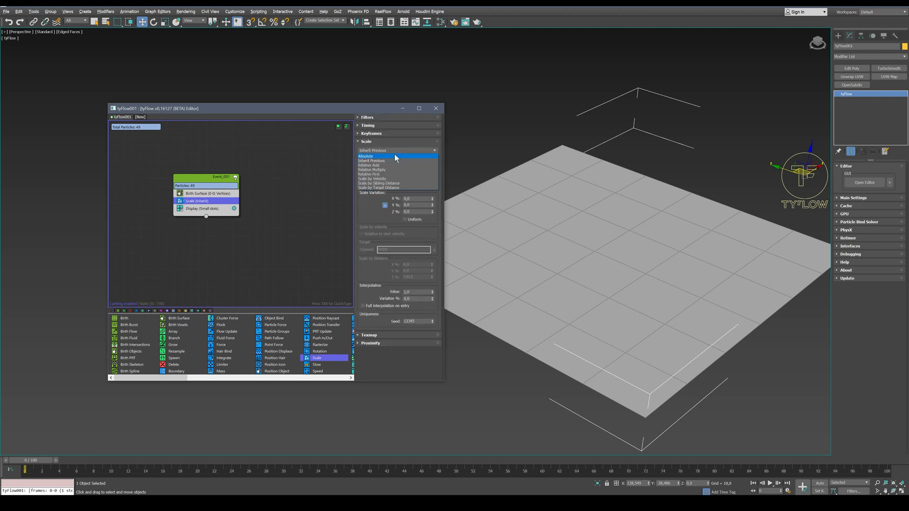
left_click(396, 156)
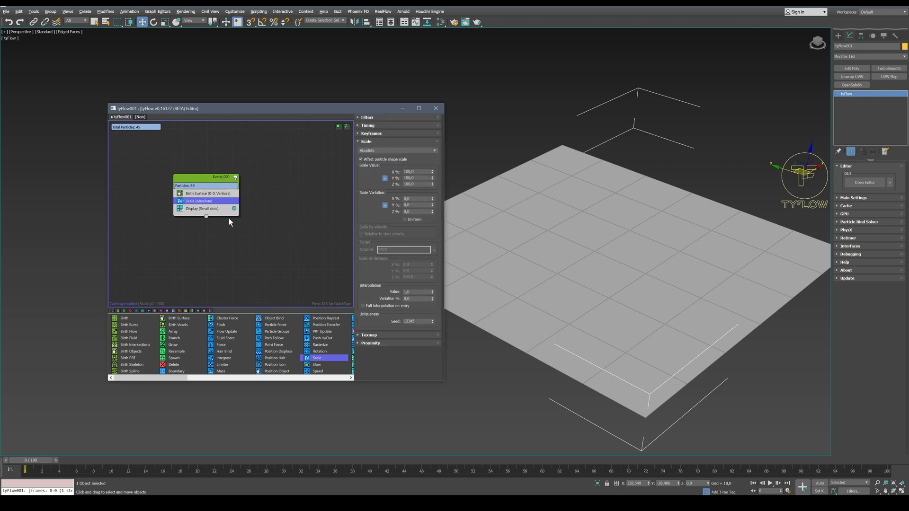
Set the event's Display operator to Geometry and raise the Scale operator's values to 324.6%
left_click(213, 208)
left_click(393, 130)
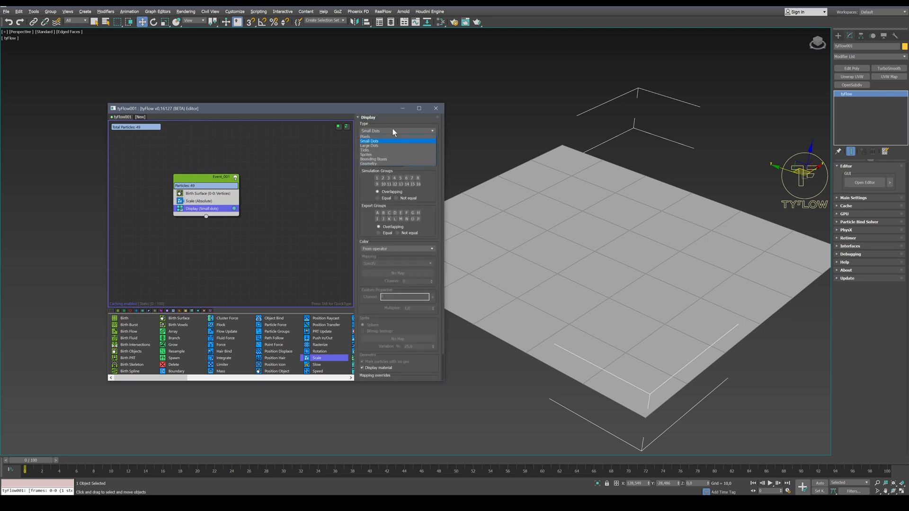
left_click(387, 164)
left_click(204, 201)
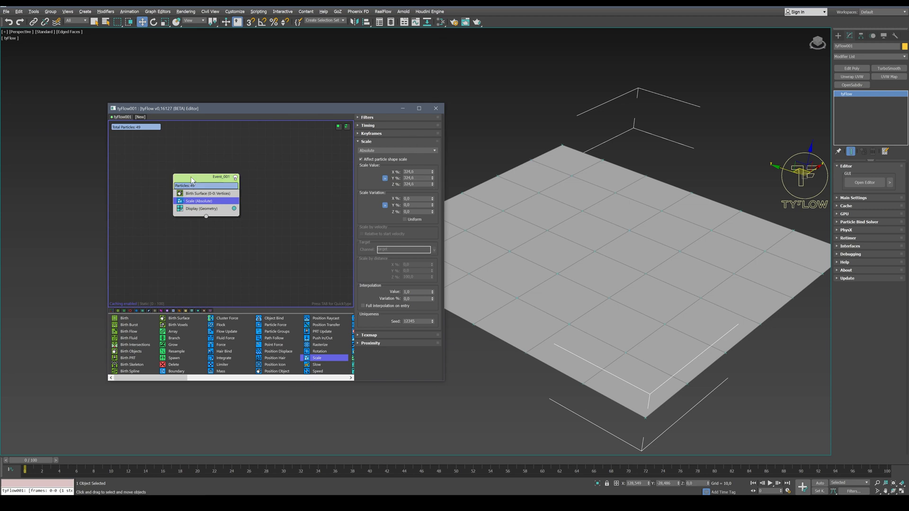
Add a Shape operator to the event and set its mesh to the 3D Geosphere (HiRes) shape
key("Tab")
type("SH")
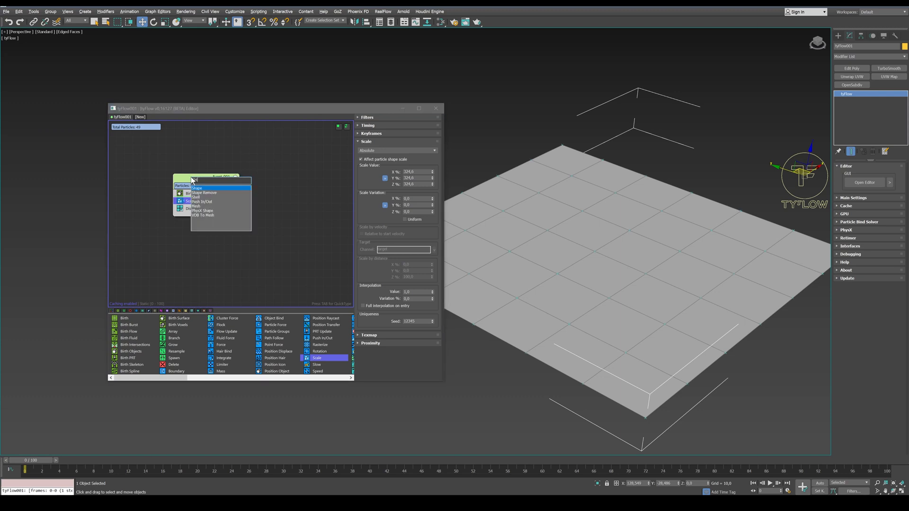
key("Return")
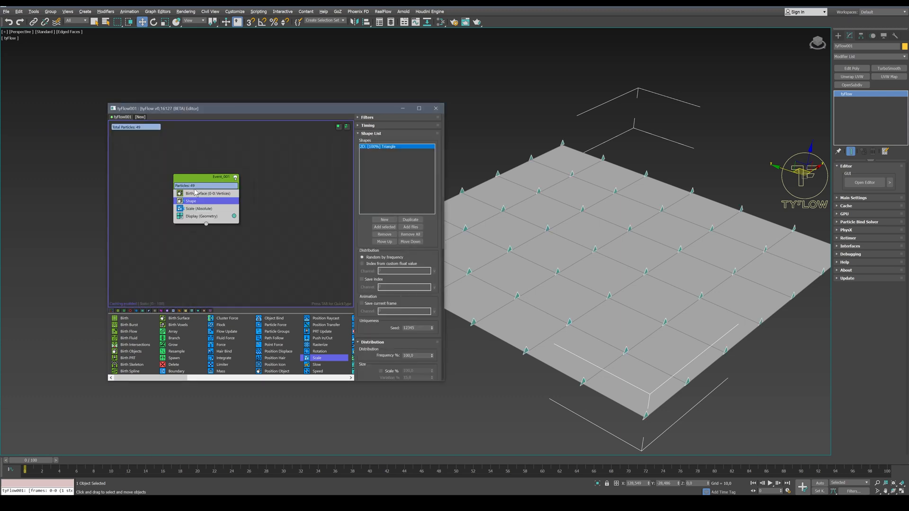
scroll(371, 353, "down", 5)
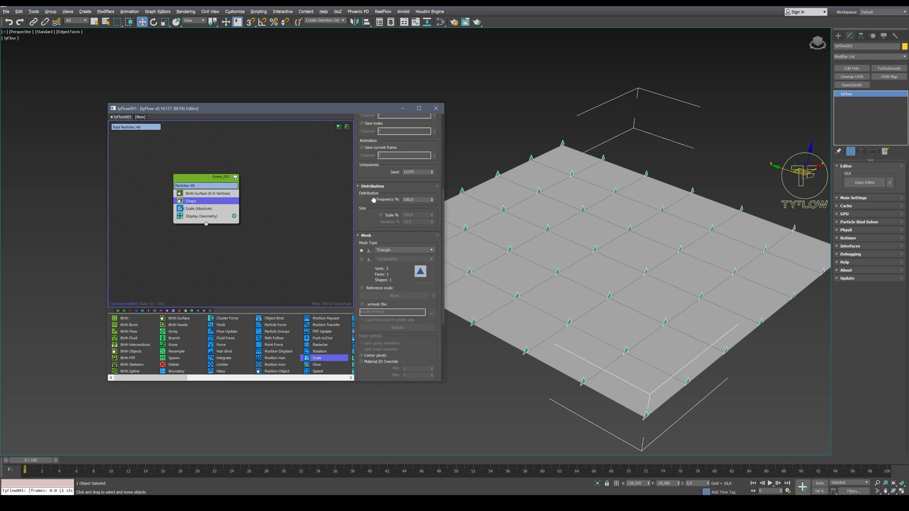
left_click(368, 260)
left_click(382, 259)
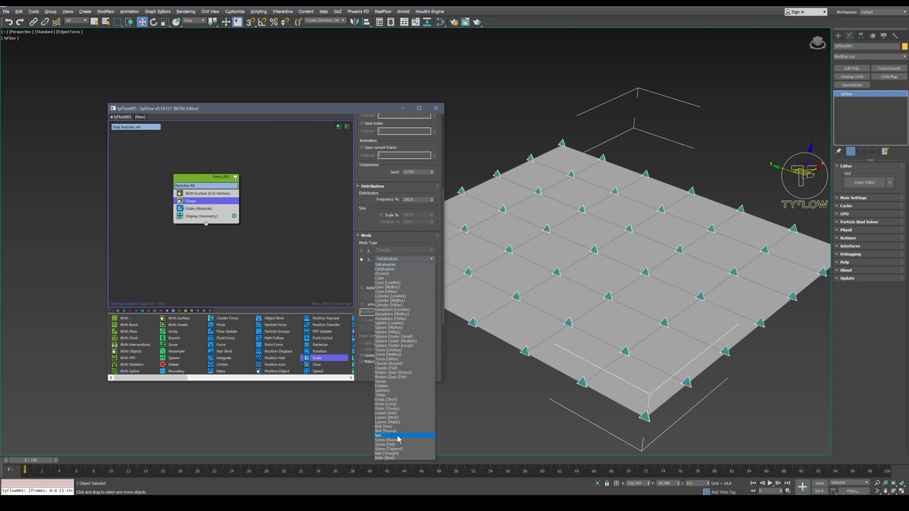
left_click(398, 319)
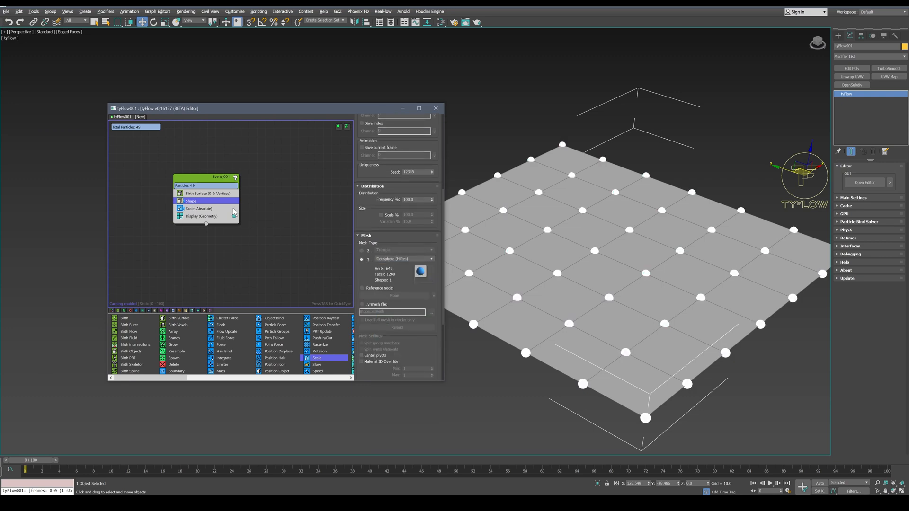
Try a larger particle scale, then set the Scale operator's X, Y and Z values to 0%
left_click(212, 209)
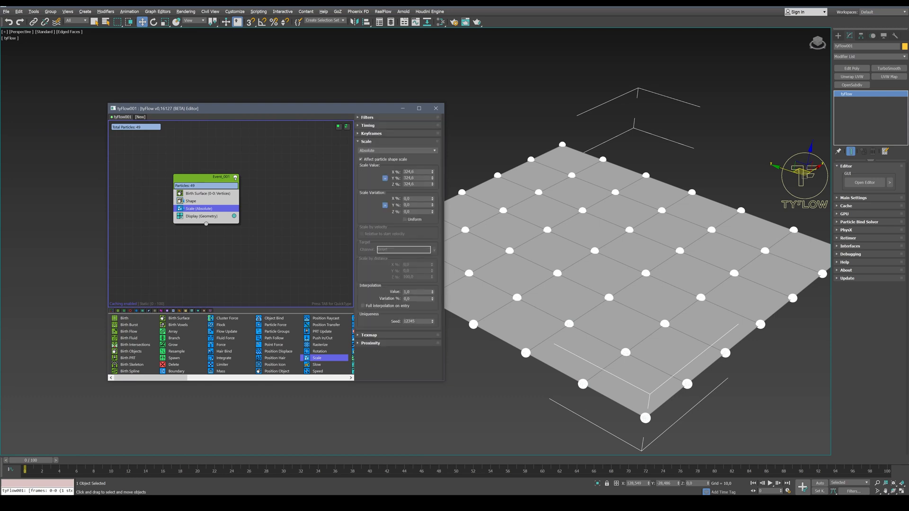
left_click_drag(432, 184, 434, 49)
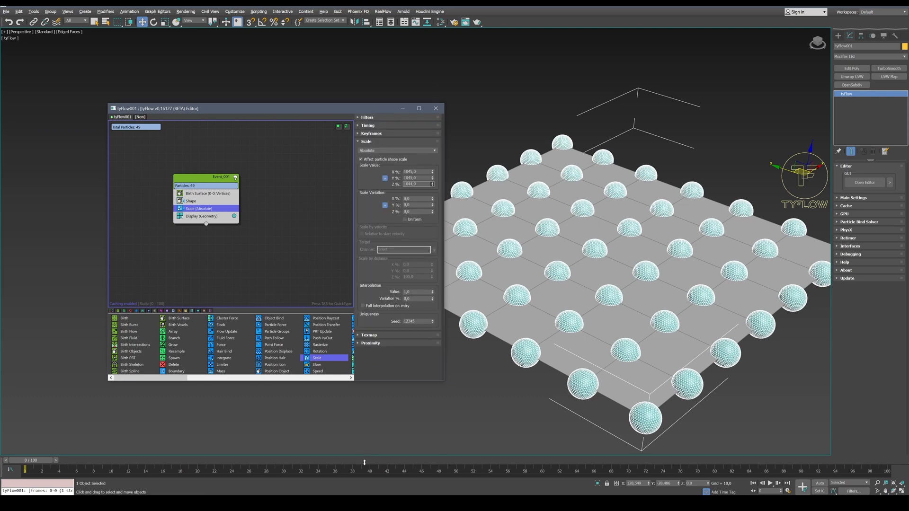
right_click(433, 172)
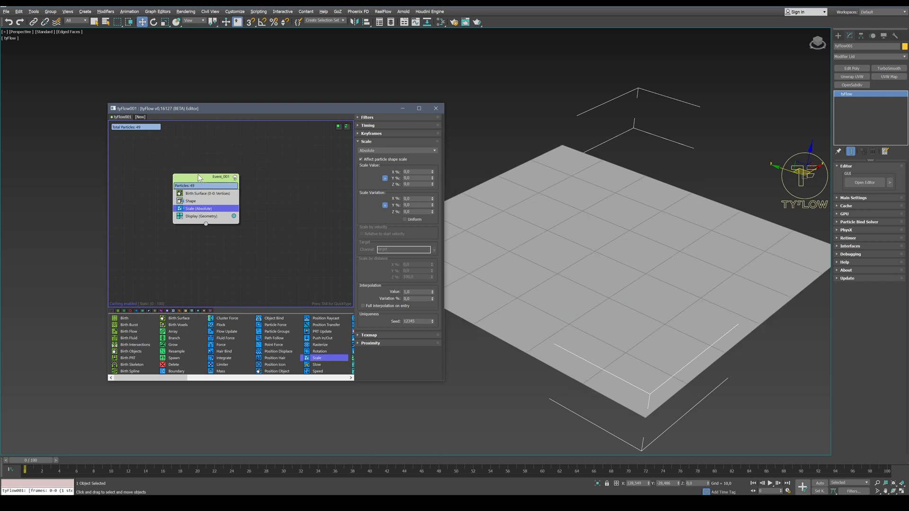
left_click_drag(198, 175, 184, 171)
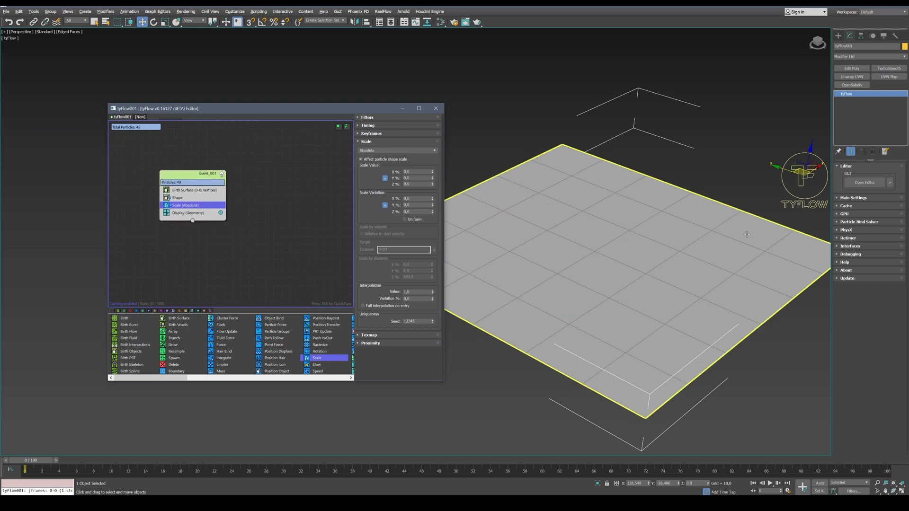
Create a sphere with a radius of about 31 near the middle of the GRID plane
left_click(838, 36)
left_click(855, 86)
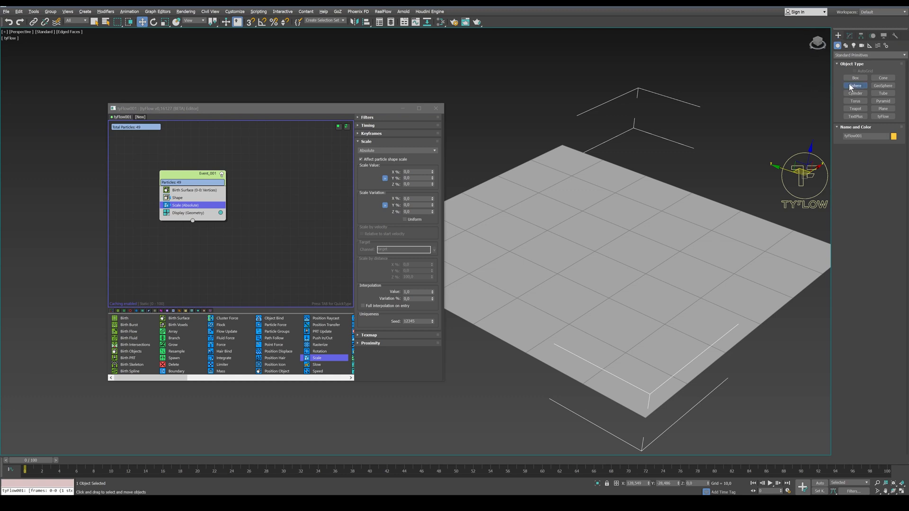
left_click_drag(611, 255, 635, 298)
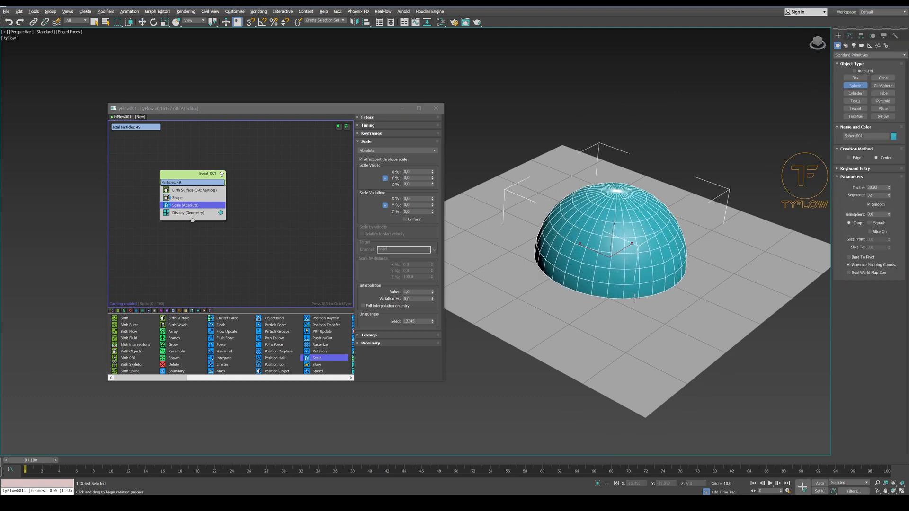
right_click(469, 229)
Center the sphere on the world origin by setting its absolute X and Y coordinates to 0
right_click(142, 21)
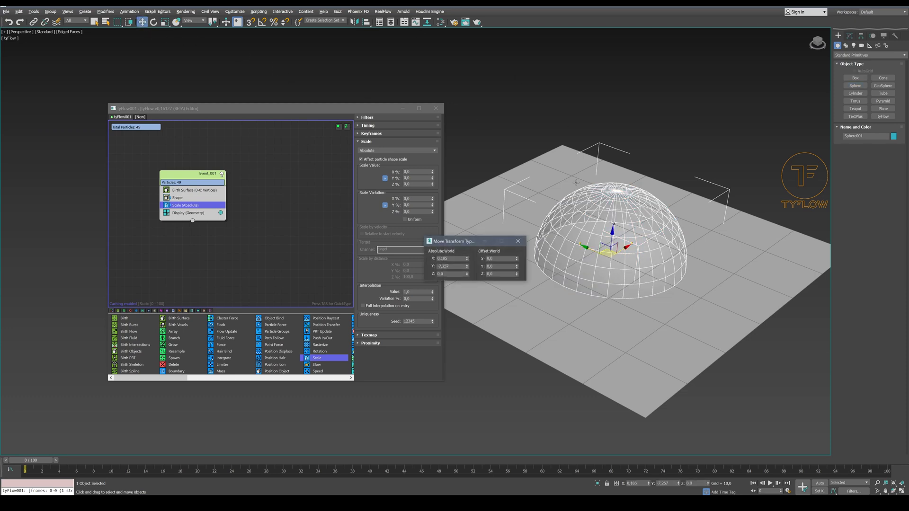
right_click(467, 259)
right_click(467, 267)
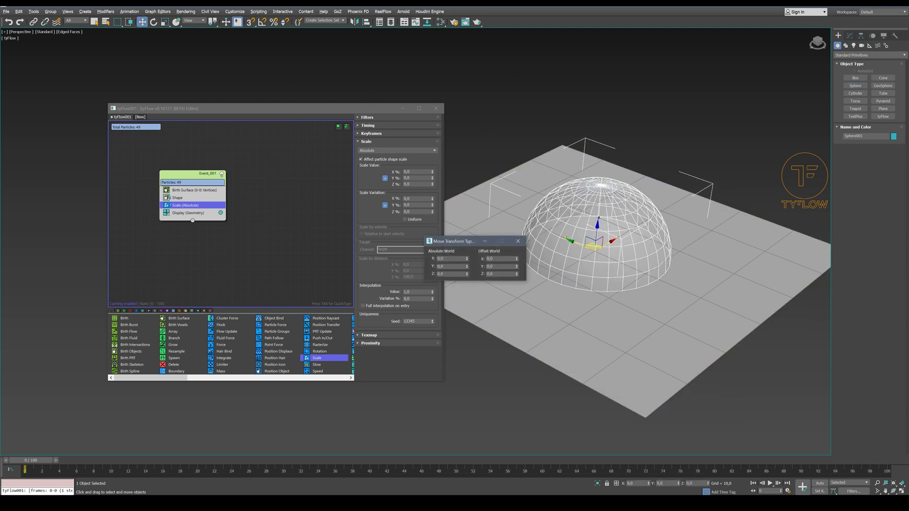
left_click(518, 241)
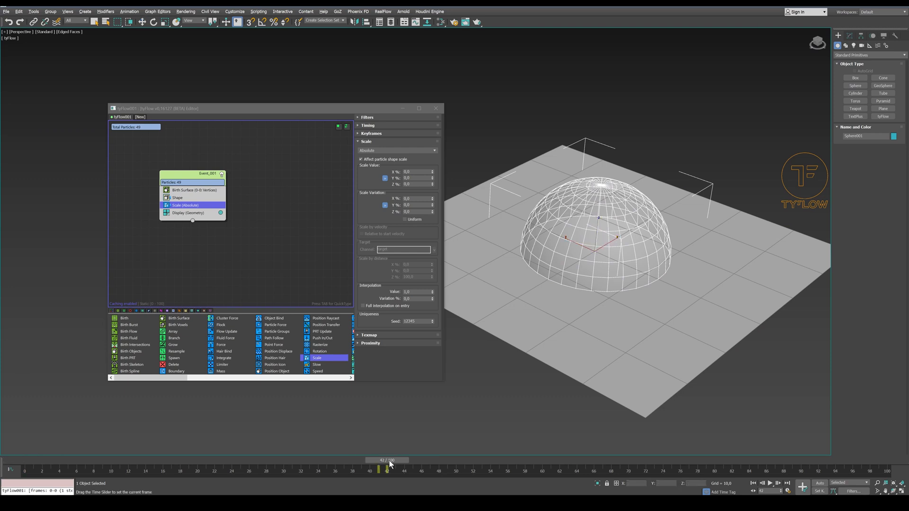
Animate the sphere's radius with Auto Key from 0 at frame 0 to about 110 at frame 50
left_click(821, 484)
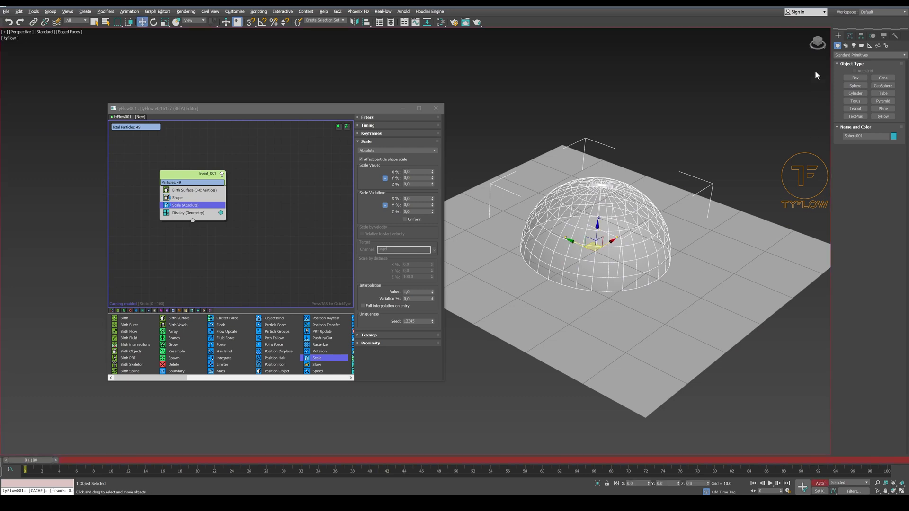
left_click(850, 35)
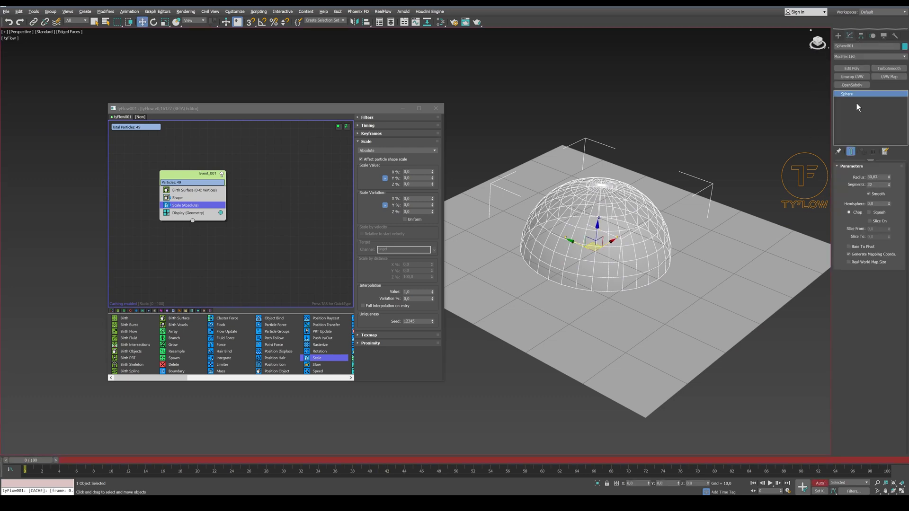
right_click(890, 178)
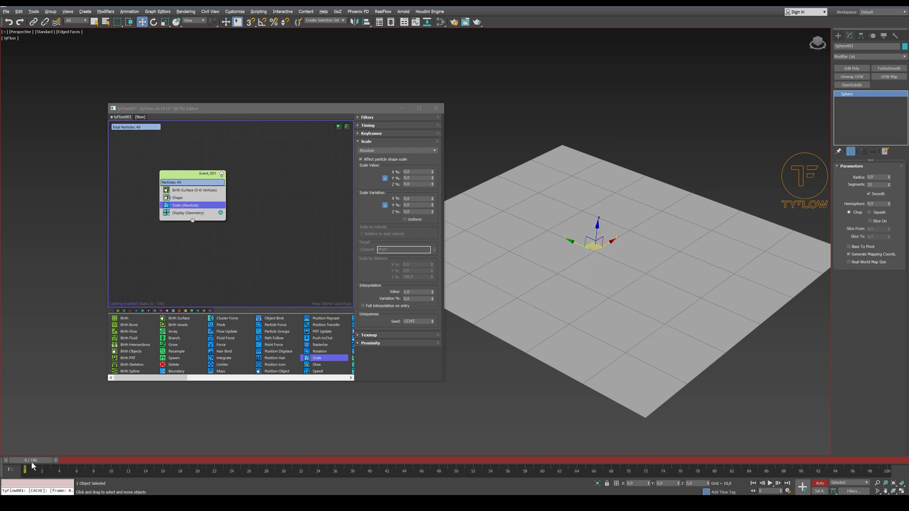
left_click_drag(32, 463, 457, 475)
key("w")
left_click_drag(890, 179, 149, 51)
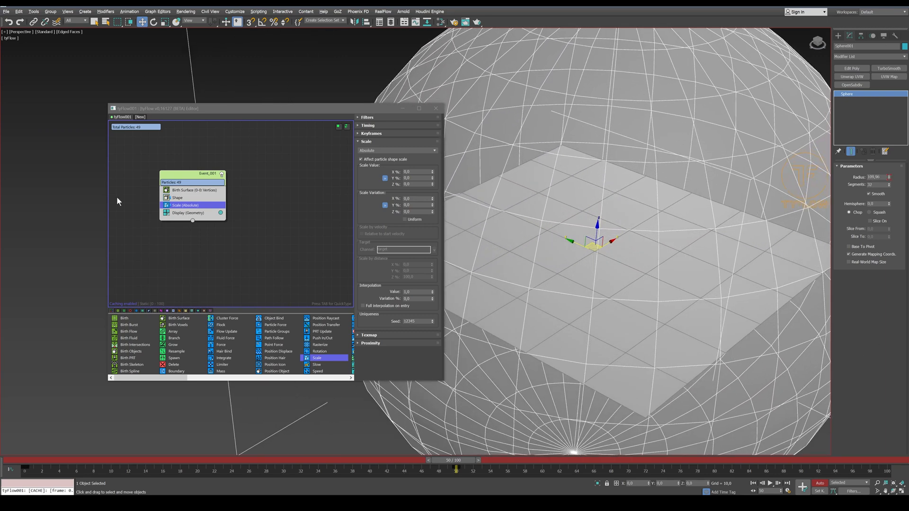
left_click(819, 483)
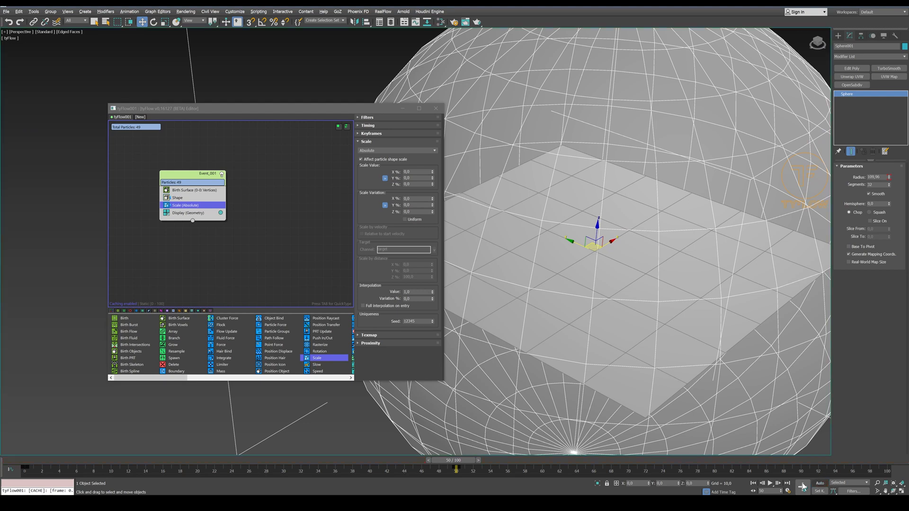
Return to frame 0 and rename the sphere ACTIVATOR
left_click(754, 484)
left_click(868, 46)
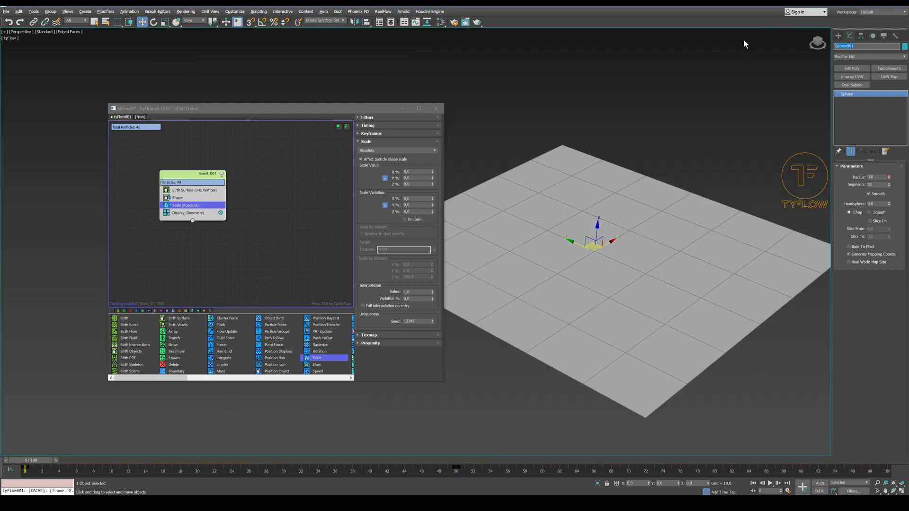
type("ACTIVATOR")
key("Return")
At frame 23, add a Collision test to the first event, wired to a new event placed below it
left_click_drag(169, 462, 221, 461)
left_click_drag(192, 221, 235, 266)
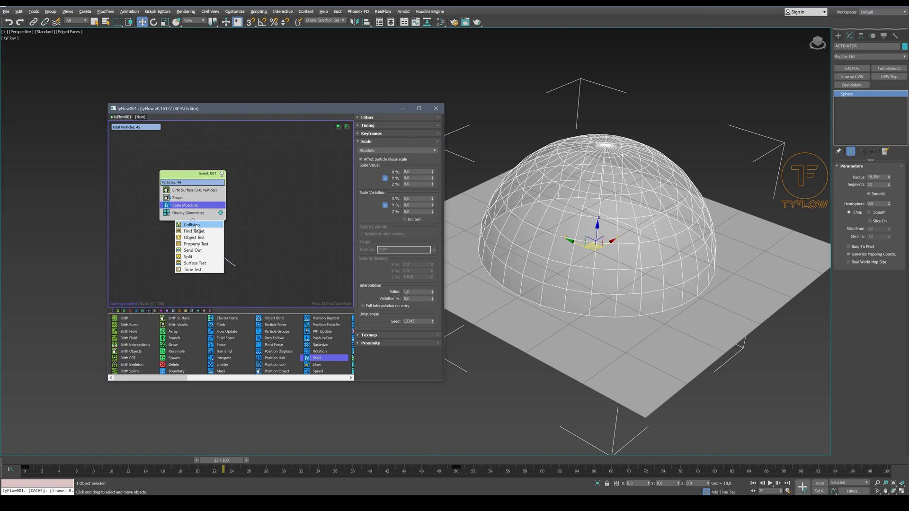
left_click(201, 226)
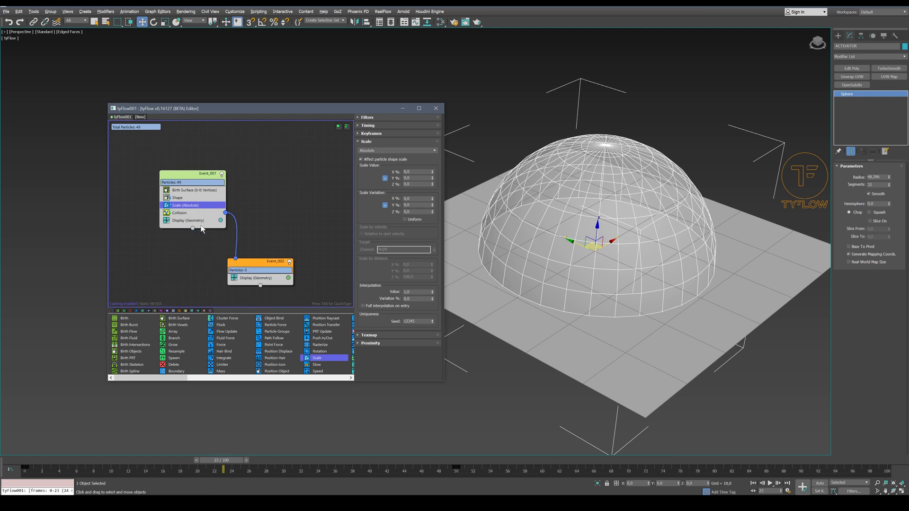
left_click_drag(260, 268, 264, 243)
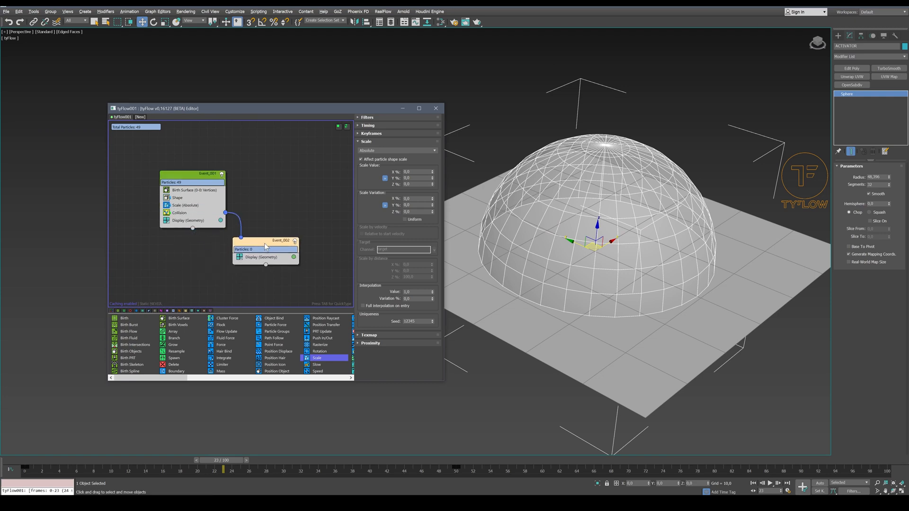
Pick the ACTIVATOR sphere as the Collision test's collider
left_click(186, 213)
left_click(382, 211)
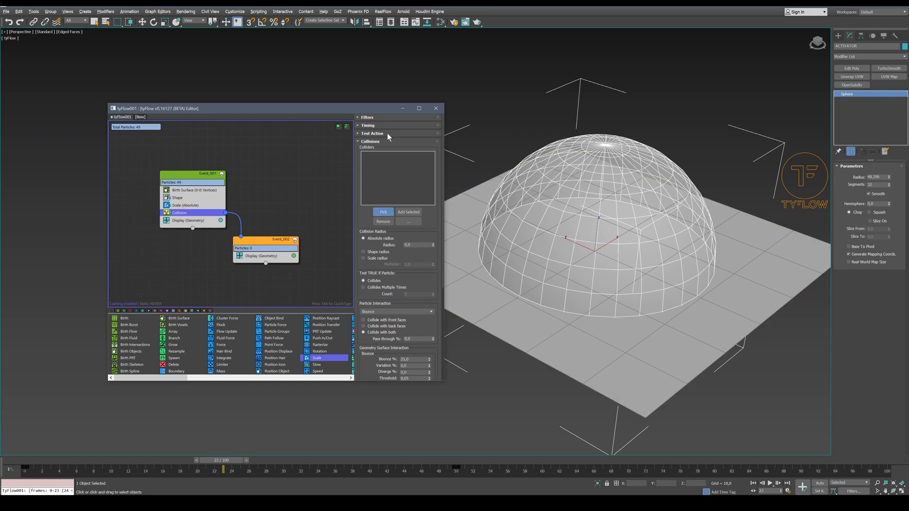
left_click(577, 164)
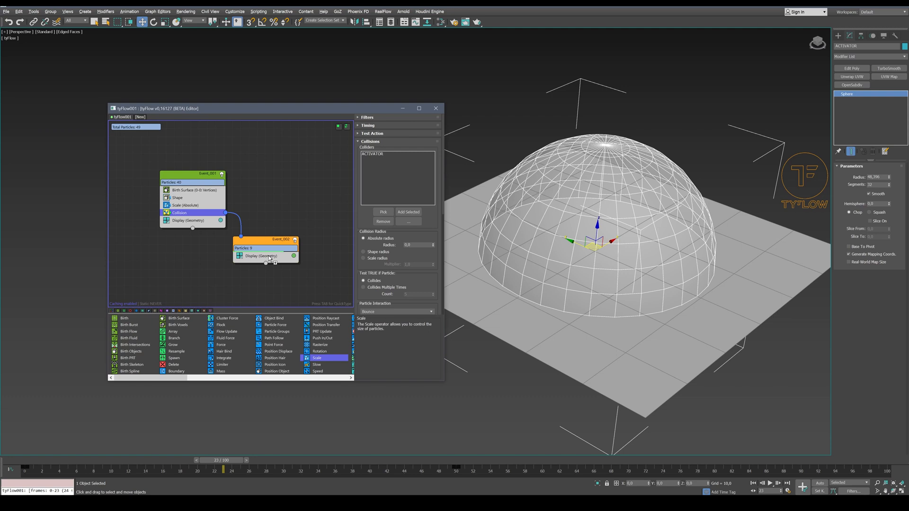
Add a Scale operator to the second event, using Absolute mode with X, Y and Z values of 2000%
left_click_drag(269, 254, 269, 254)
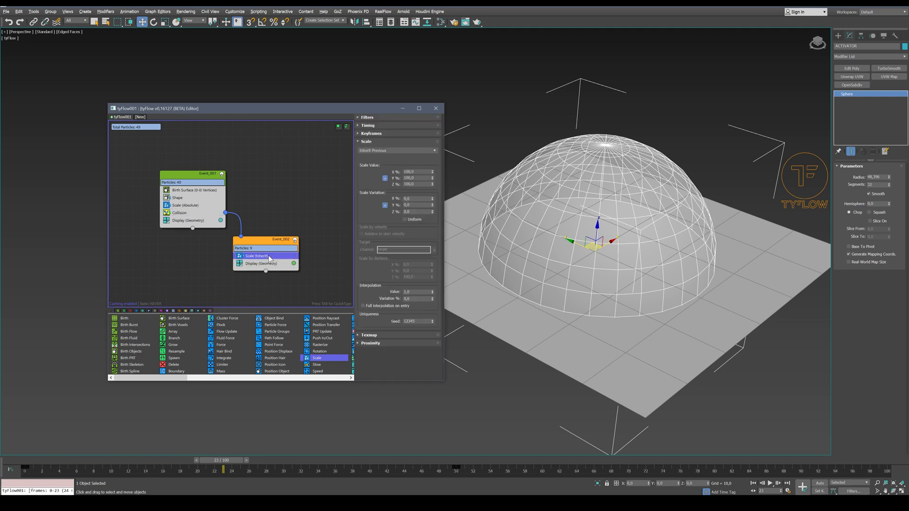
left_click(386, 150)
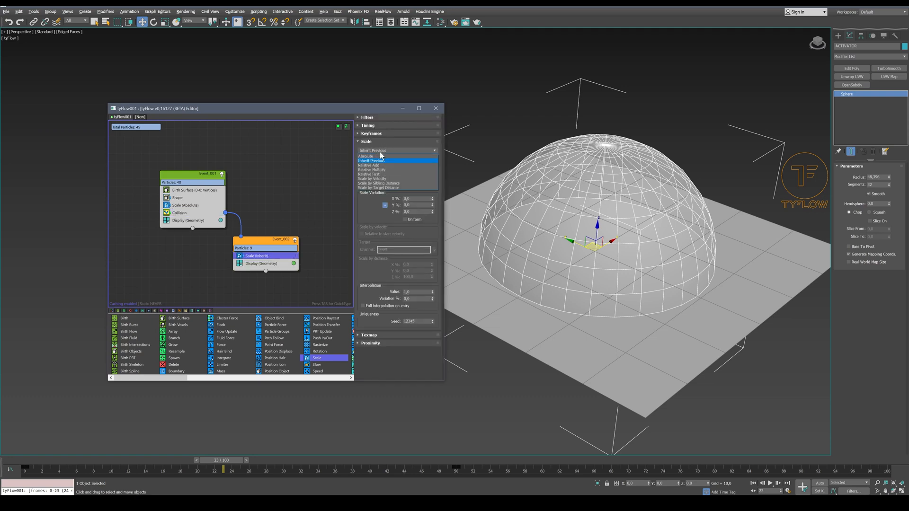
left_click(378, 154)
left_click_drag(417, 184, 368, 183)
type("2000")
key("Return")
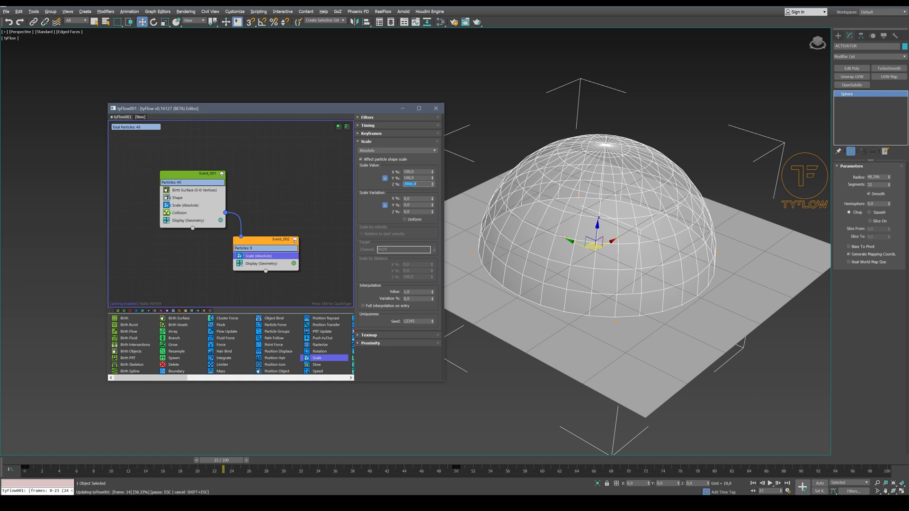
Set the Collision test's particle interaction to Continue and scrub the opening frames to check it
left_click_drag(156, 457, 19, 449)
key("w")
left_click(179, 213)
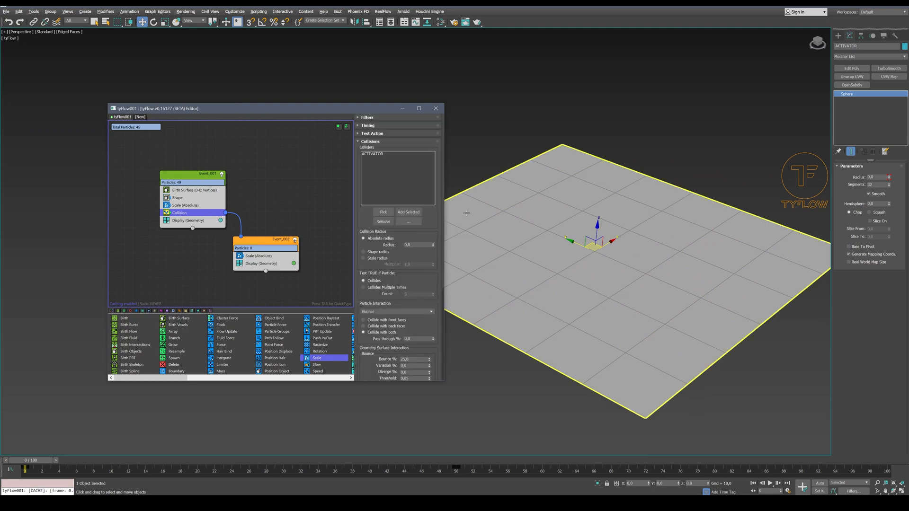
left_click(374, 313)
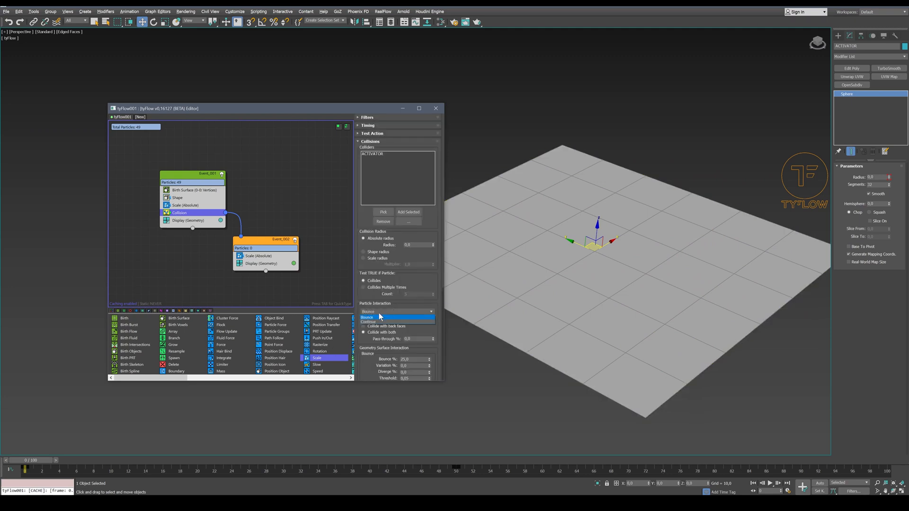
left_click(379, 322)
left_click_drag(45, 457, 7, 455)
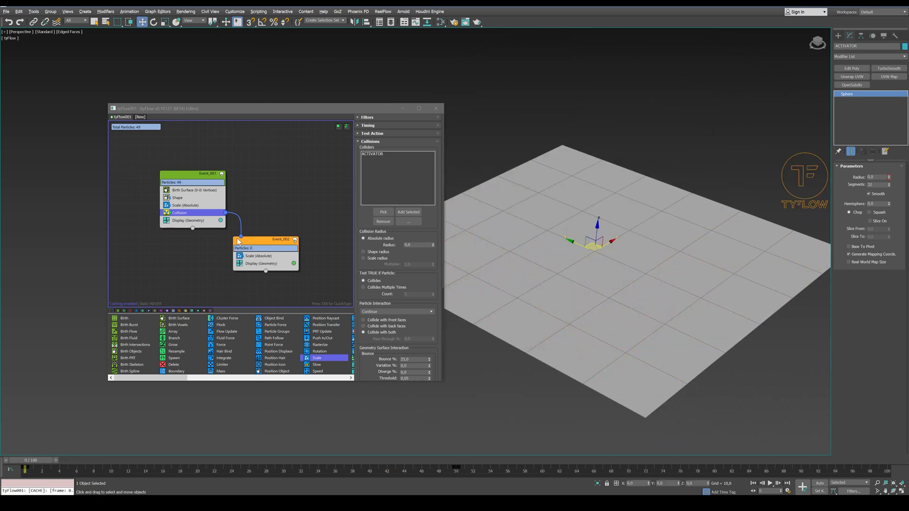
Check the second event's growth up to frame 25, and set its Scale operator's timing to Continuous
left_click(268, 256)
left_click_drag(147, 461, 238, 460)
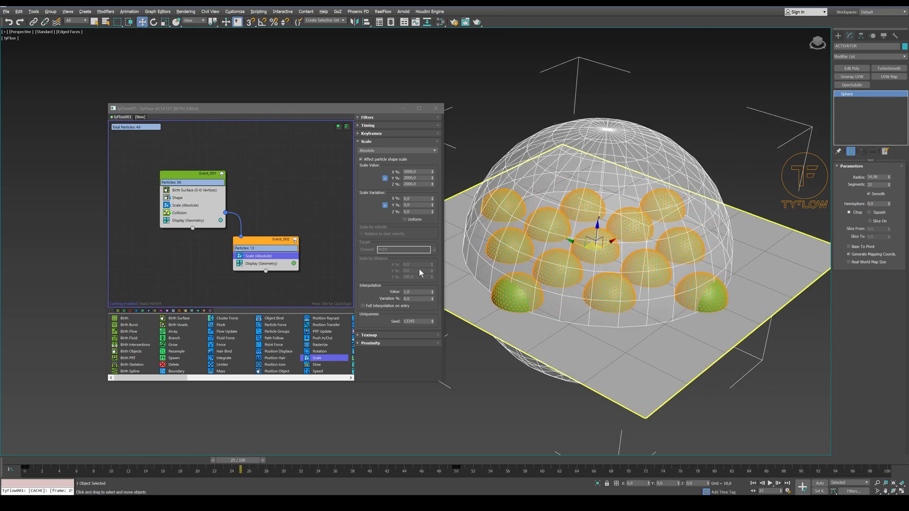
left_click(388, 126)
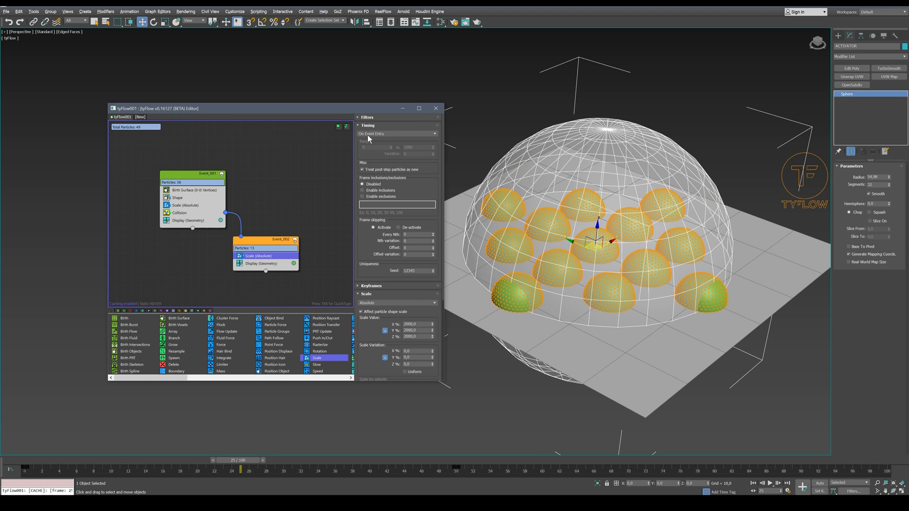
left_click(368, 135)
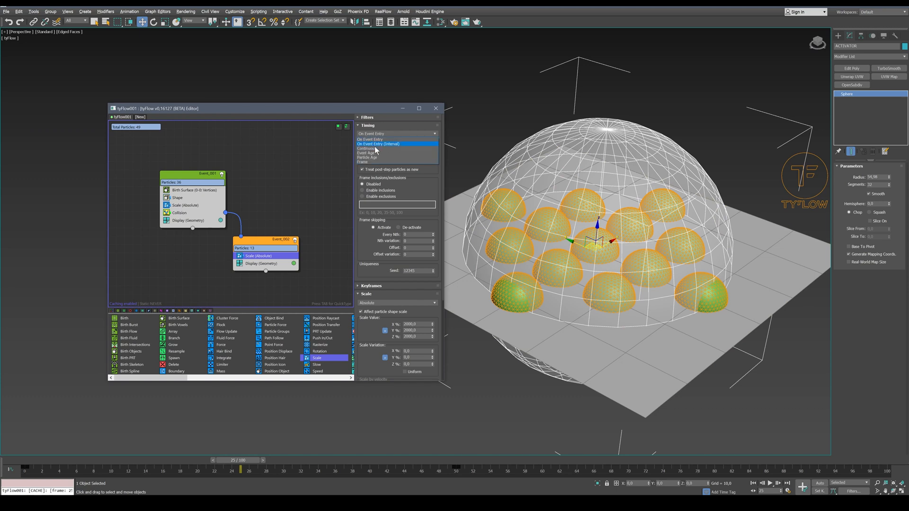
left_click(375, 148)
left_click(375, 126)
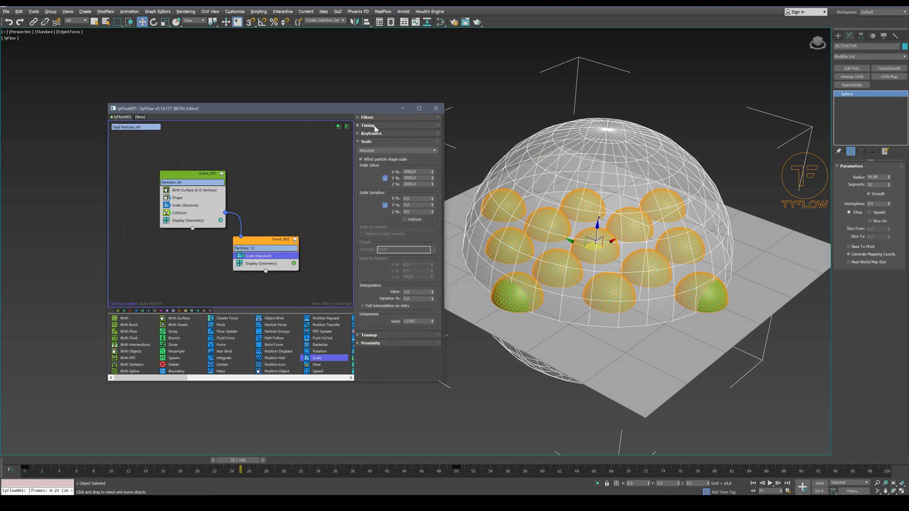
Set the second event's Scale interpolation value to 0.2 and preview the growth up to frame 38
double_click(406, 293)
type("0,2")
key("Return")
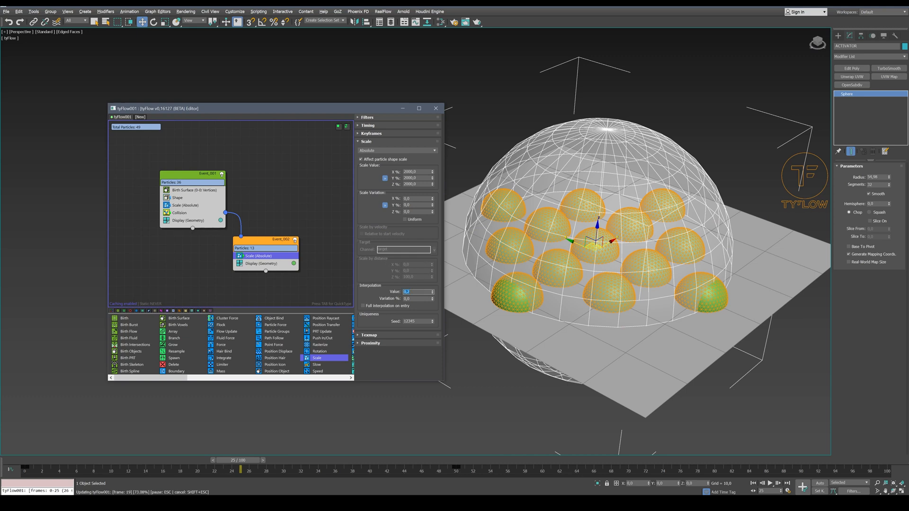
left_click_drag(248, 459, 363, 398)
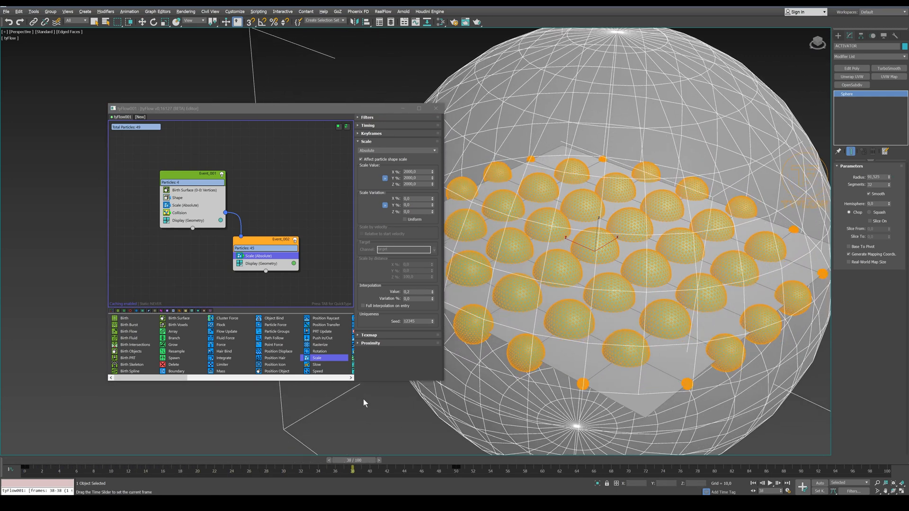
Hide the ACTIVATOR sphere and review the particle growth across the timeline from above, returning to frame 0
right_click(629, 251)
left_click(634, 228)
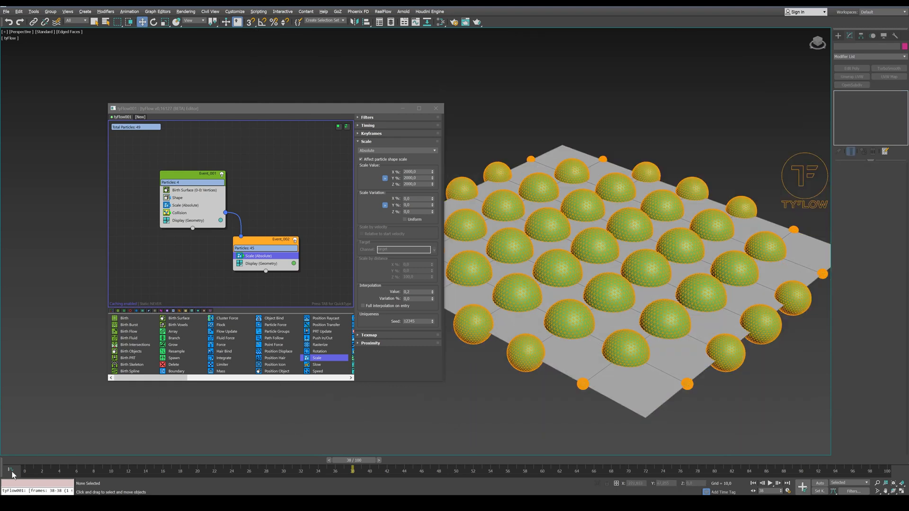
left_click_drag(19, 460, 462, 453)
middle_click_drag(569, 288, 660, 183, "alt")
scroll(690, 178, "down", 4)
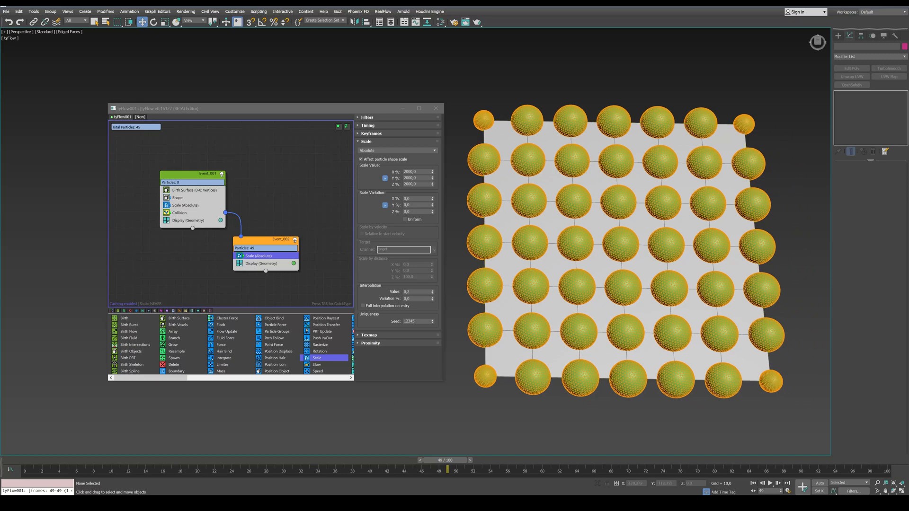
left_click_drag(111, 459, 14, 458)
key("w")
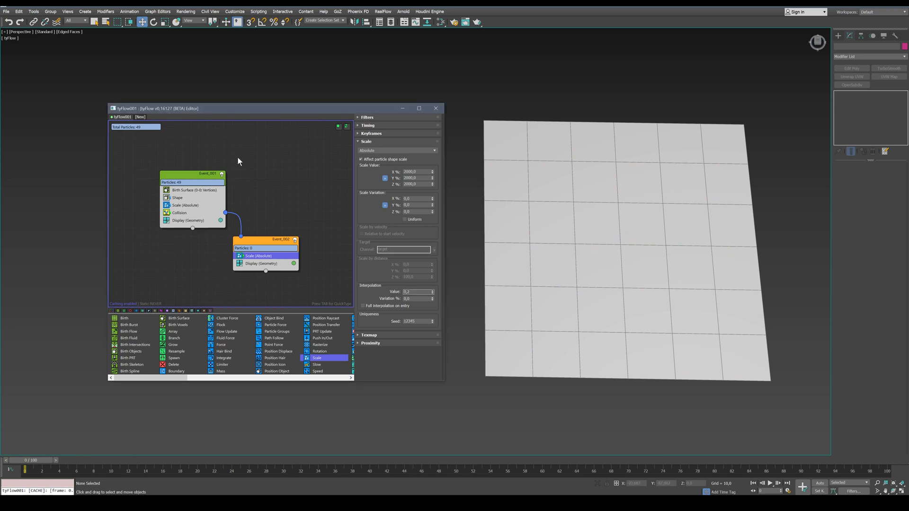
Create a tyIcon helper on the plane and set its icon shape to Sphere, with a diameter of about 18
left_click(839, 36)
left_click(870, 46)
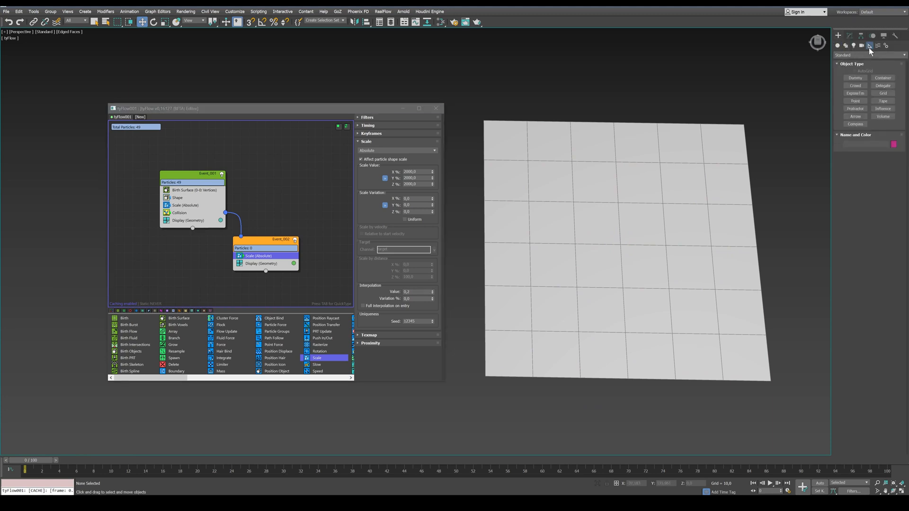
left_click(874, 54)
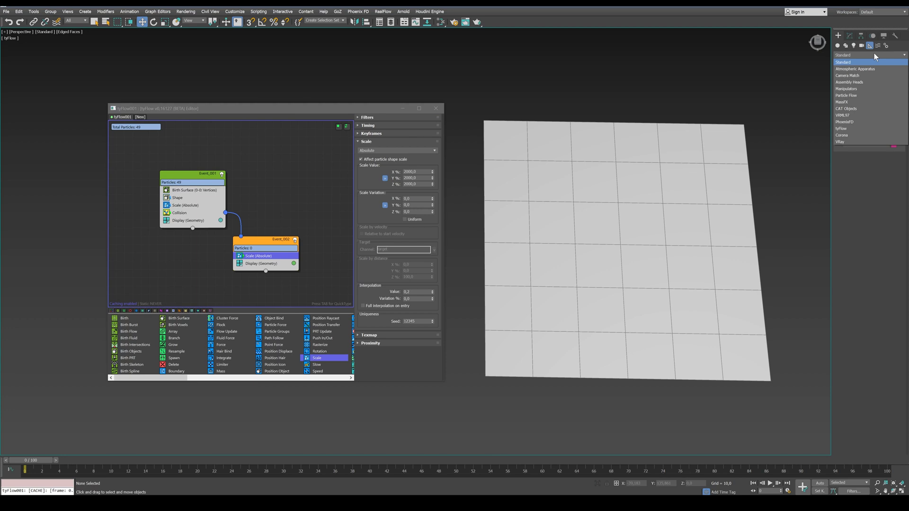
left_click(869, 127)
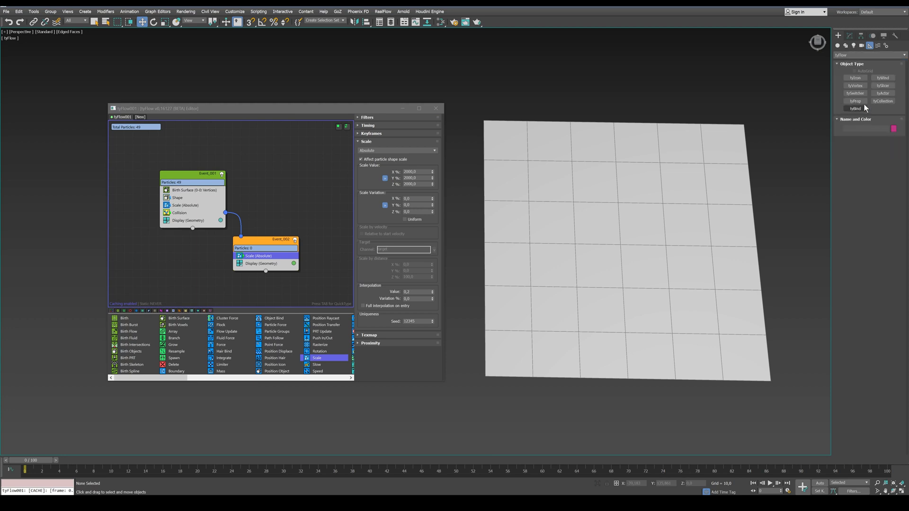
left_click(855, 77)
left_click_drag(575, 274, 542, 294)
left_click(850, 36)
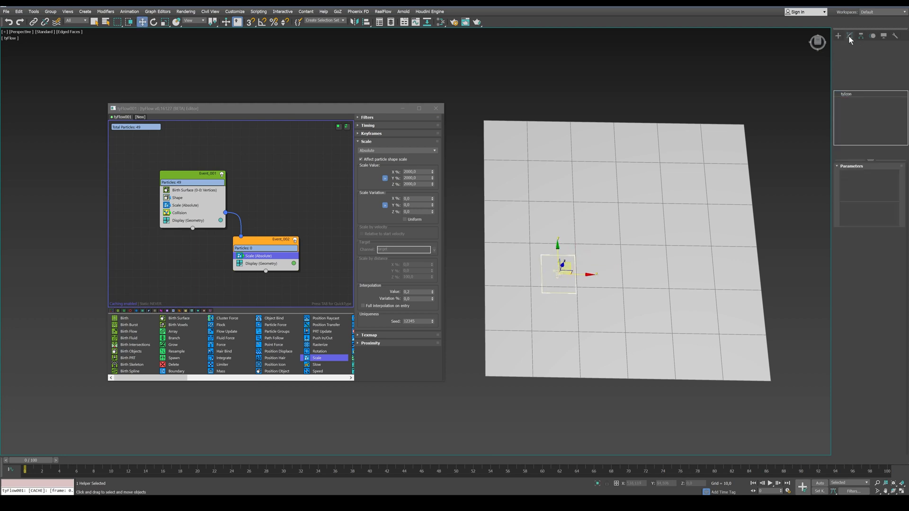
left_click(869, 187)
left_click(876, 206)
middle_click_drag(625, 266, 626, 252, "alt")
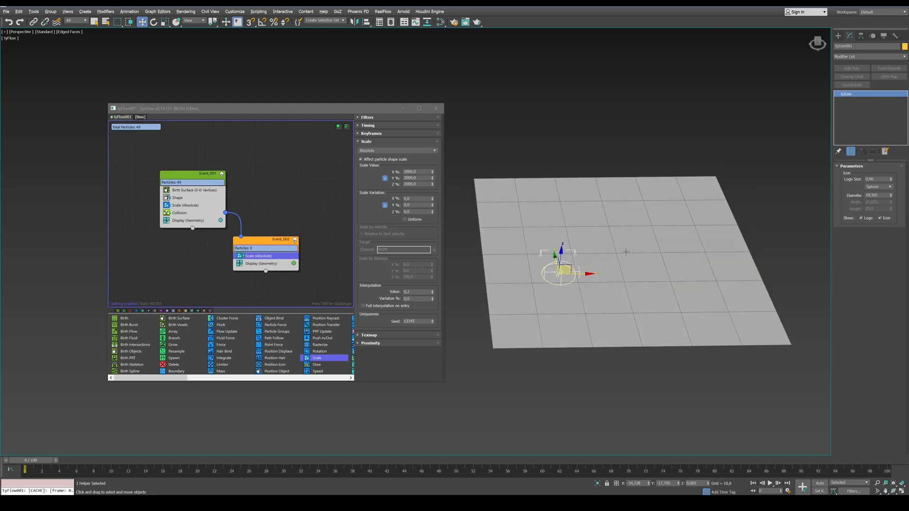
Center the tyIcon on the world origin by setting its absolute X and Y coordinates to 0
right_click(142, 22)
right_click(468, 260)
right_click(467, 266)
left_click(518, 241)
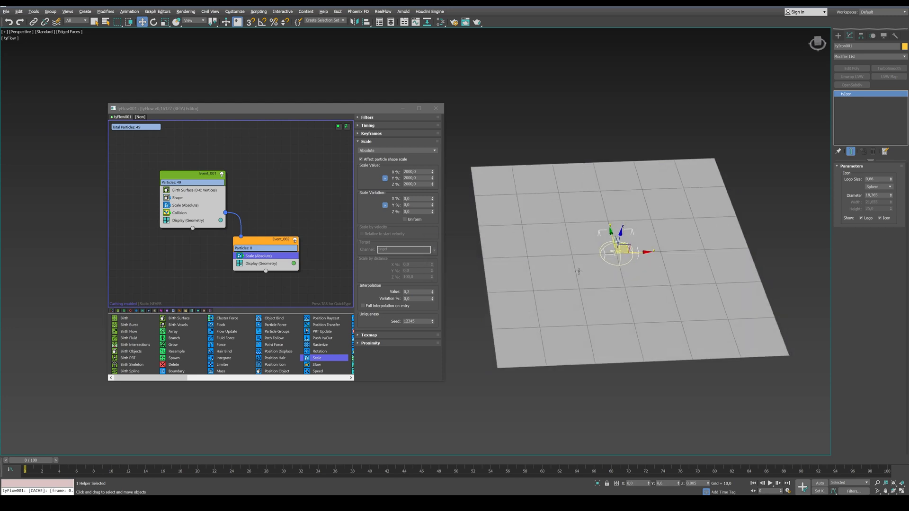
Add a Find Target operator to the second event and pick the tyIcon helper as its target object
left_click_drag(250, 244, 256, 244)
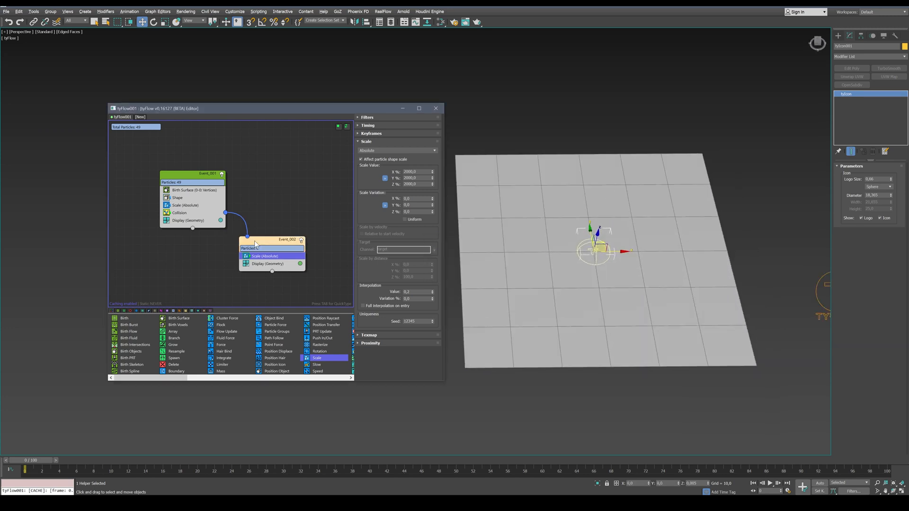
left_click(186, 311)
left_click_drag(139, 325, 256, 264)
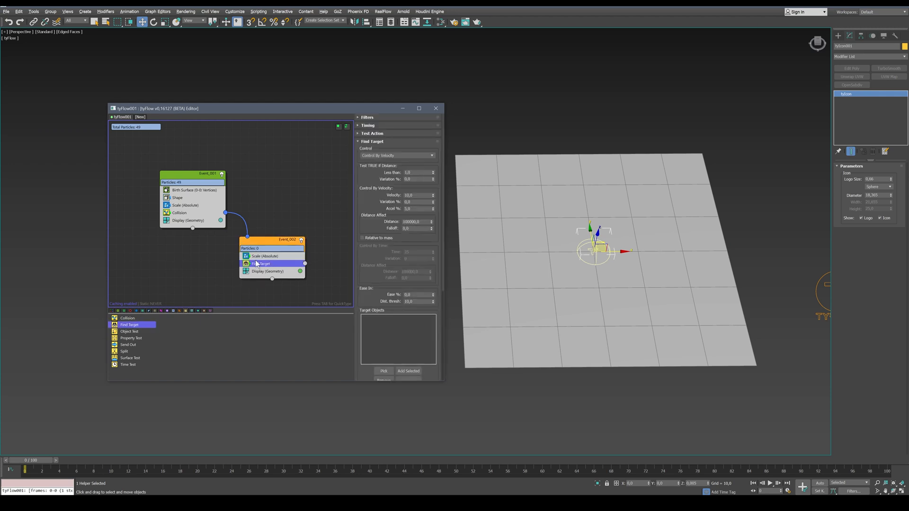
left_click(384, 372)
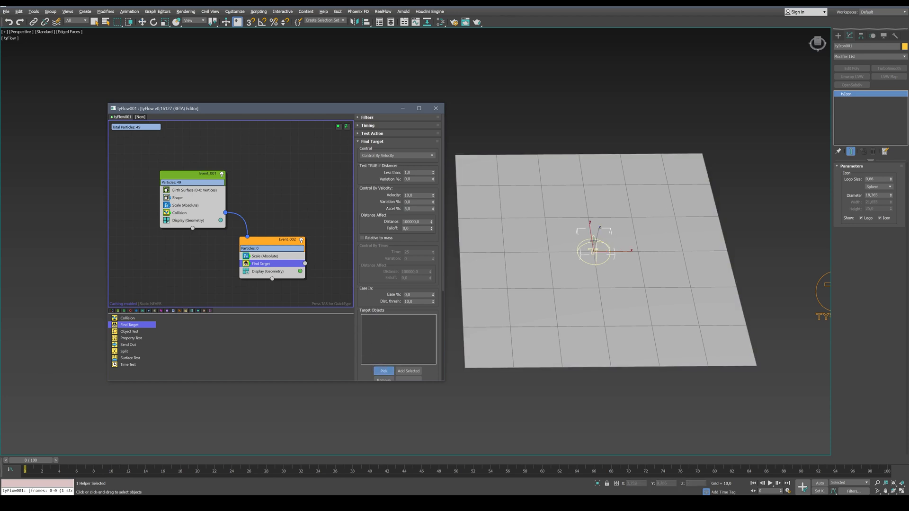
left_click(594, 251)
left_click(368, 317)
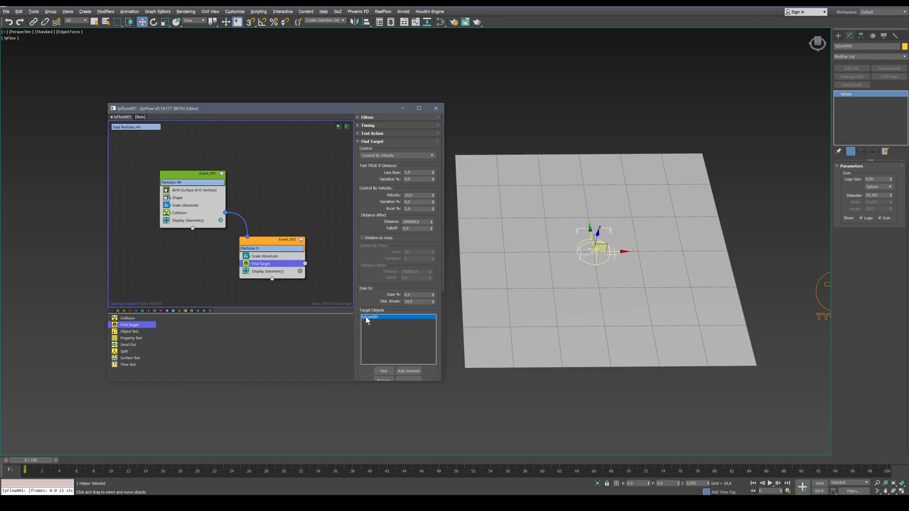
Try a Find Target velocity of 1 and preview how the particles move toward the icon
mouse_move(18, 462)
left_mouse_down()
mouse_move(389, 466)
mouse_move(9, 460)
left_mouse_up()
double_click(416, 195)
type("1")
key("Return")
left_click_drag(32, 461, 450, 453)
Set the Find Target velocity to 7, preview the first frames, and return to frame 0
key("w")
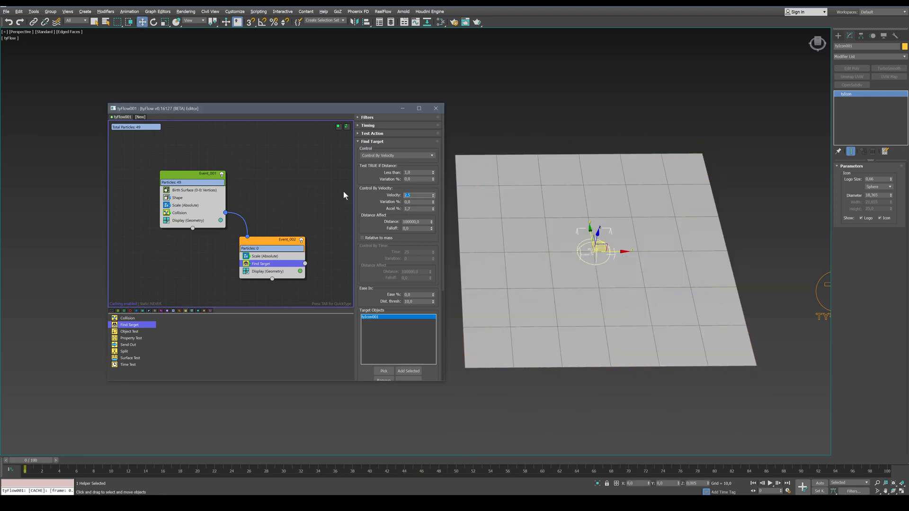
type("7")
key("Return")
left_click_drag(33, 461, 83, 465)
left_click_drag(82, 465, 27, 464)
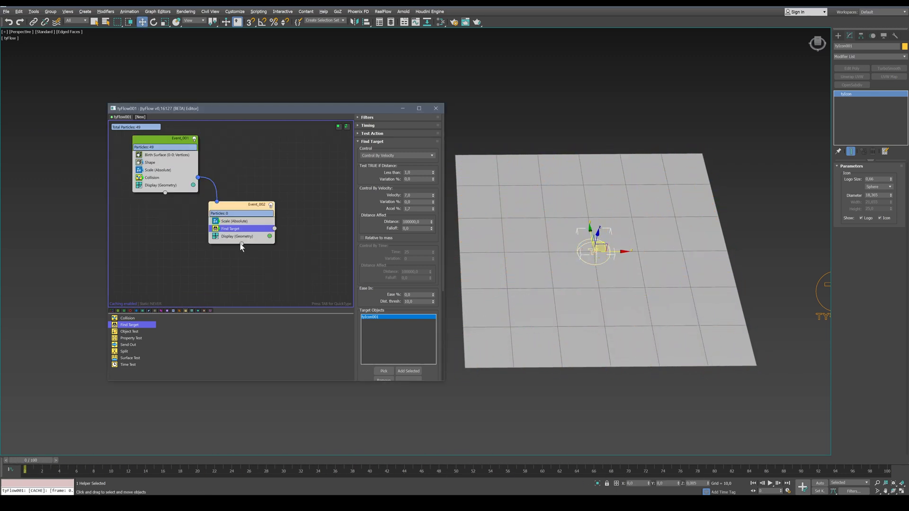
Add a Property Test to the second event, connected to a new third event with a Display, and test Scale Magnitude
left_click_drag(124, 339, 315, 264)
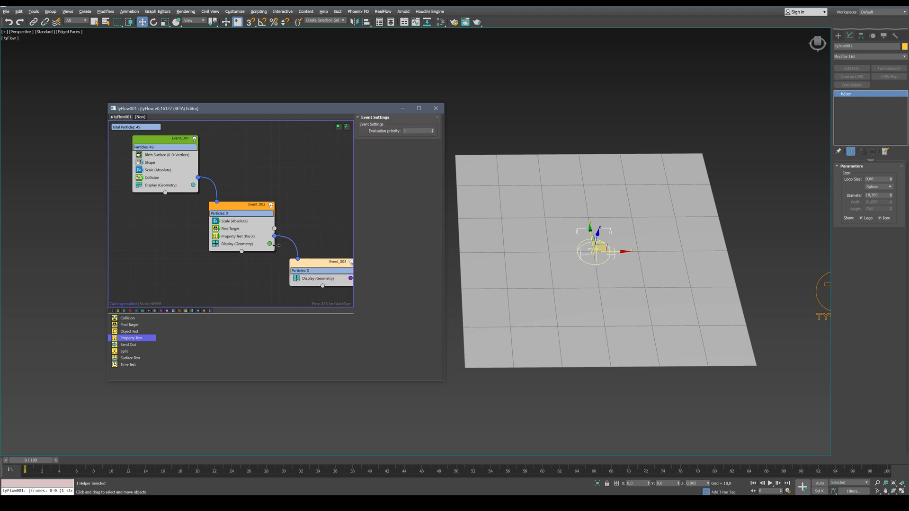
left_click(253, 236)
left_click(412, 158)
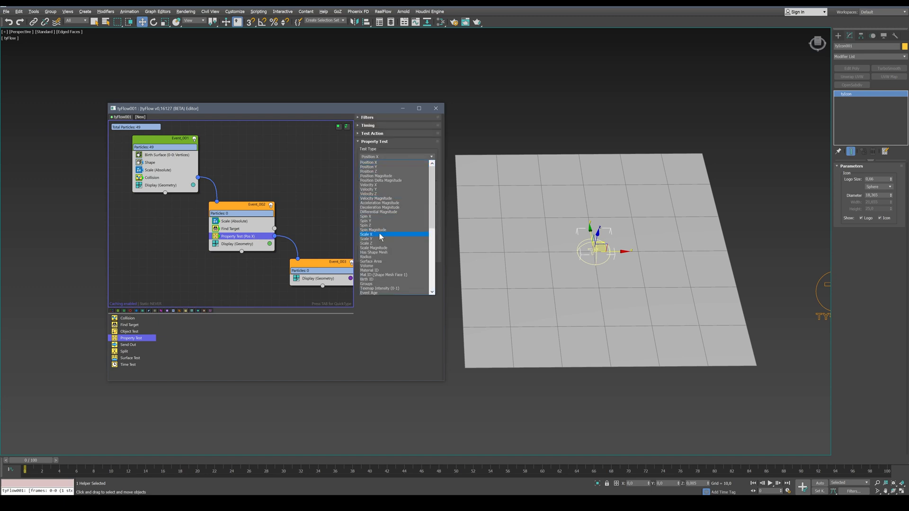
left_click(378, 248)
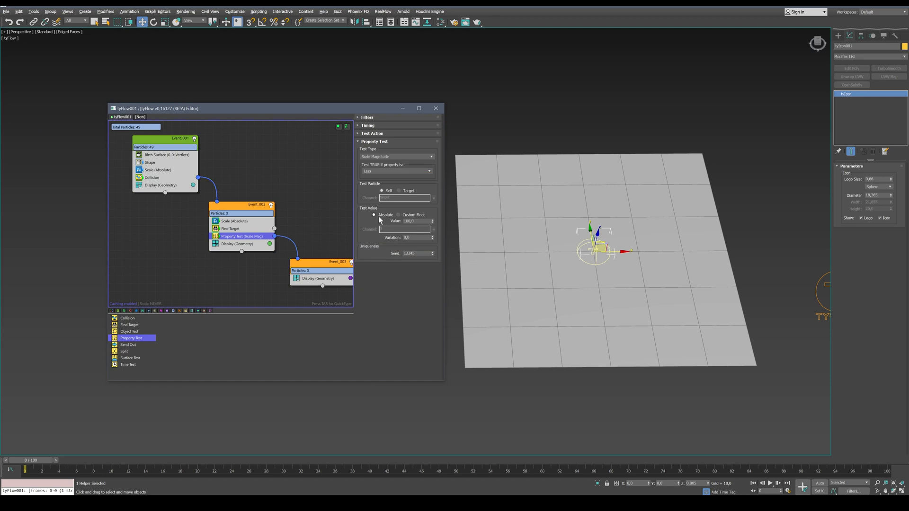
Make the Property Test true when the scale magnitude is Greater or Equal to 25
left_click(397, 172)
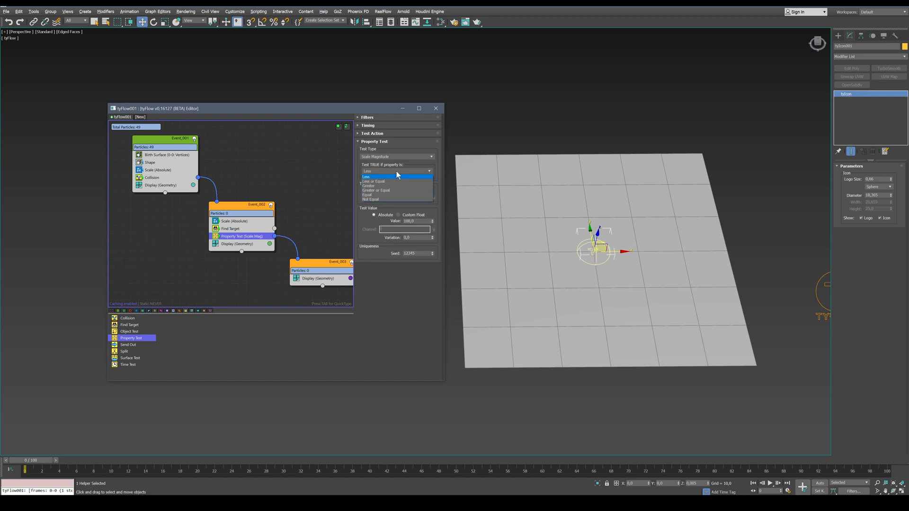
left_click(401, 190)
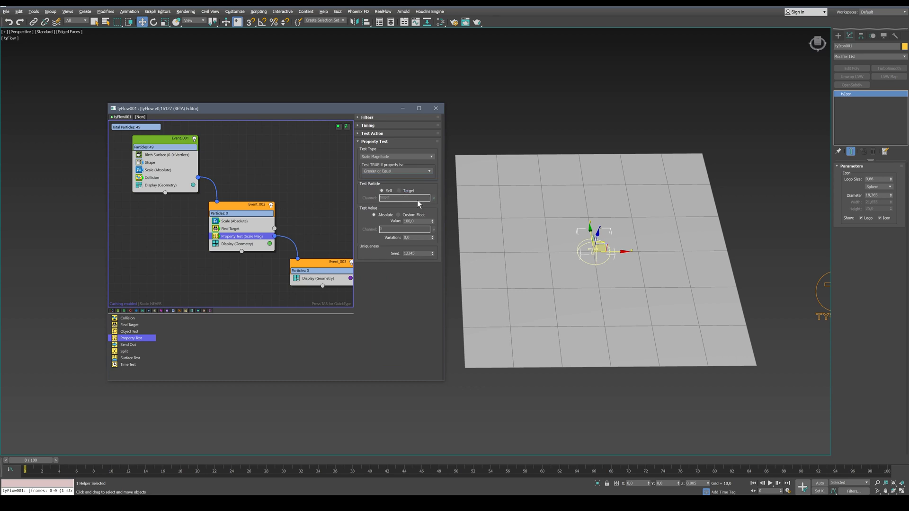
double_click(416, 222)
type("25")
key("Return")
Preview the three-event flow up to frame 47, turn off edged faces in the viewport, and return to frame 0
middle_click_drag(312, 228, 295, 213)
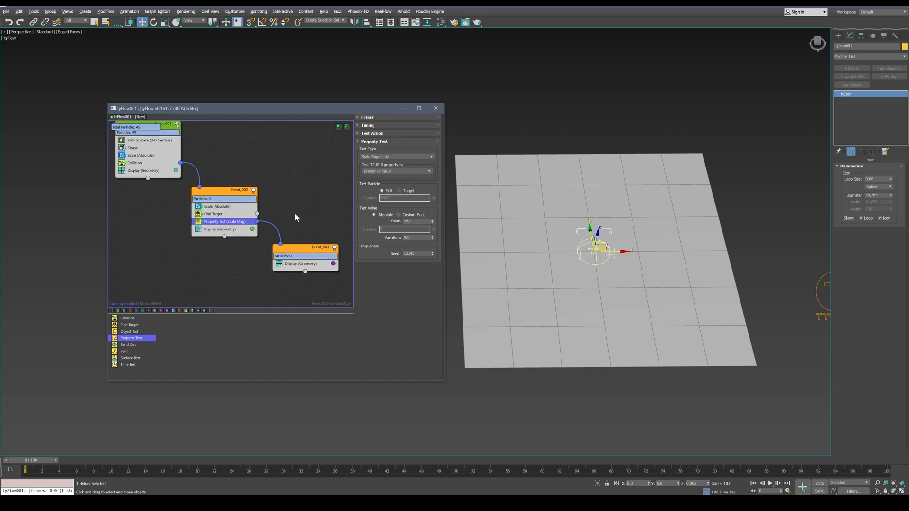
left_click(303, 250)
left_click_drag(42, 462, 430, 463)
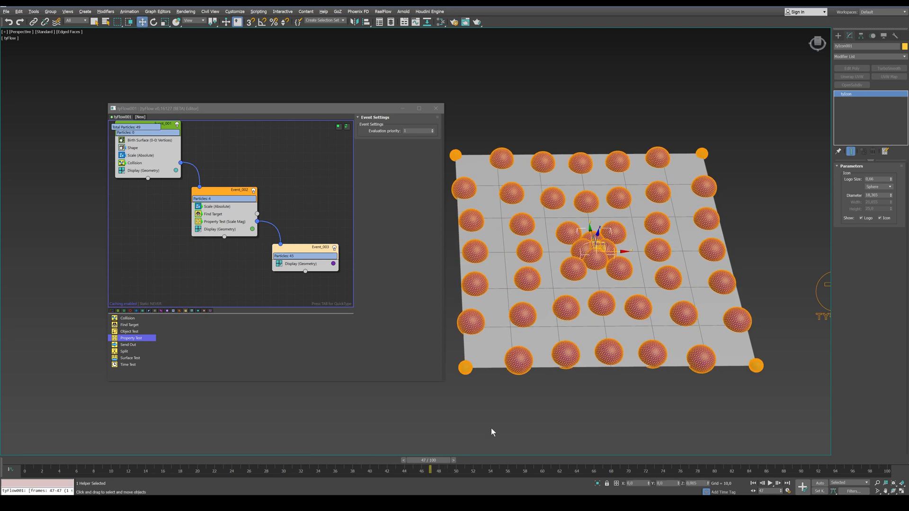
key("F4")
left_click_drag(60, 462, 1, 447)
Add a Cloth Bind operator to the third event and preview it up to frame 10
left_click(162, 311)
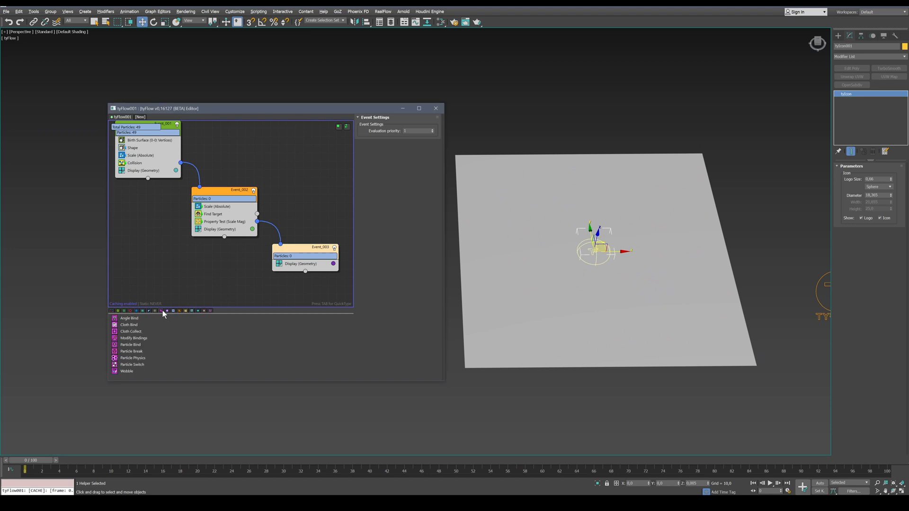
left_click_drag(131, 325, 311, 260)
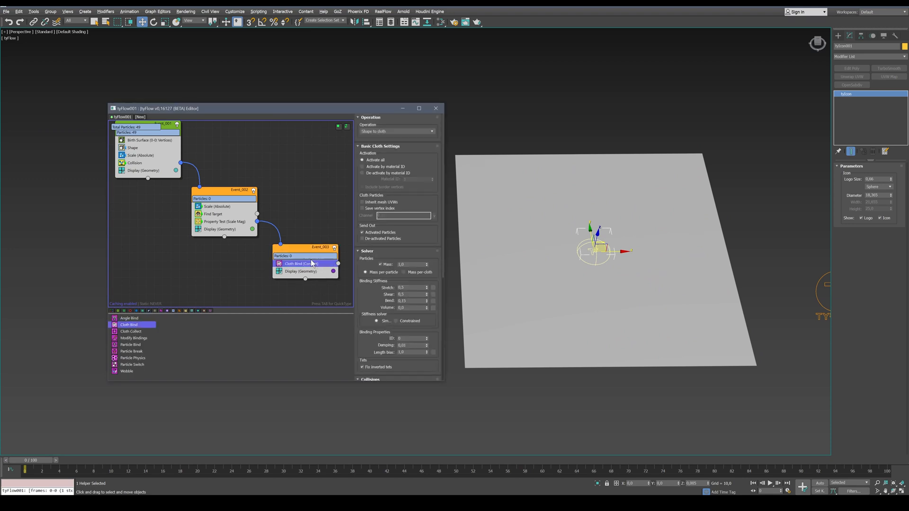
left_click_drag(37, 461, 125, 461)
Turn off marking of particles with no geo in the third event's Display and preview up to frame 51
left_click(293, 272)
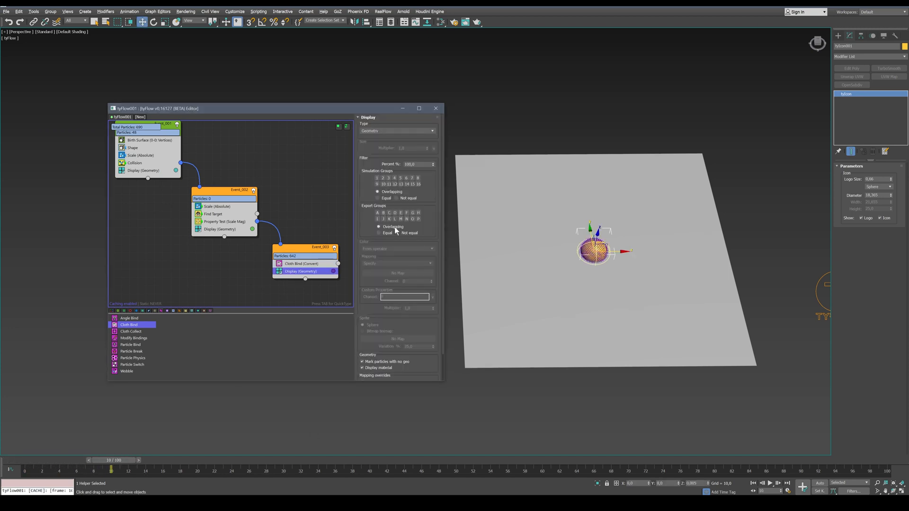
scroll(400, 140, "down", 3)
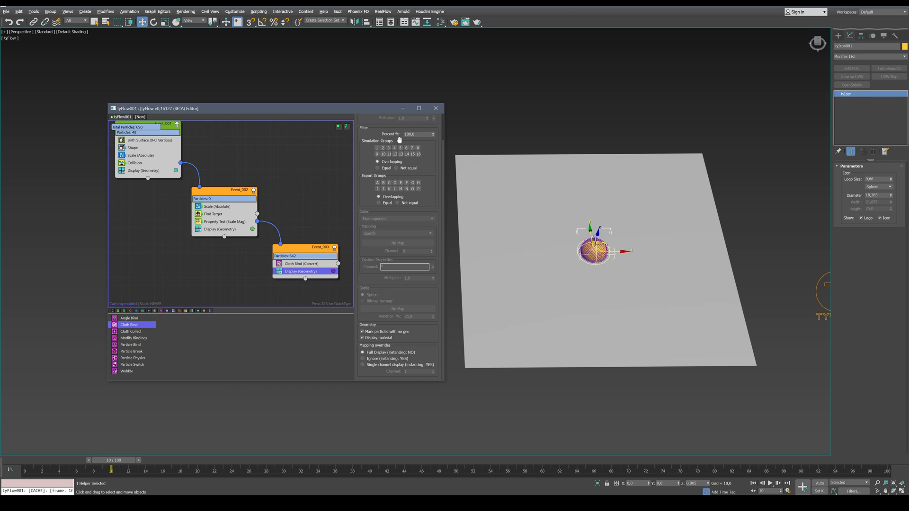
left_click(401, 331)
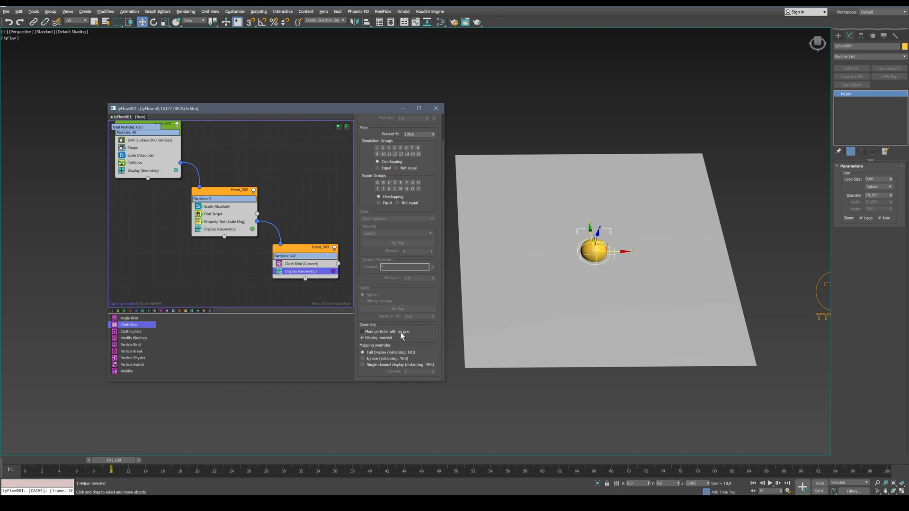
left_click_drag(118, 460, 470, 460)
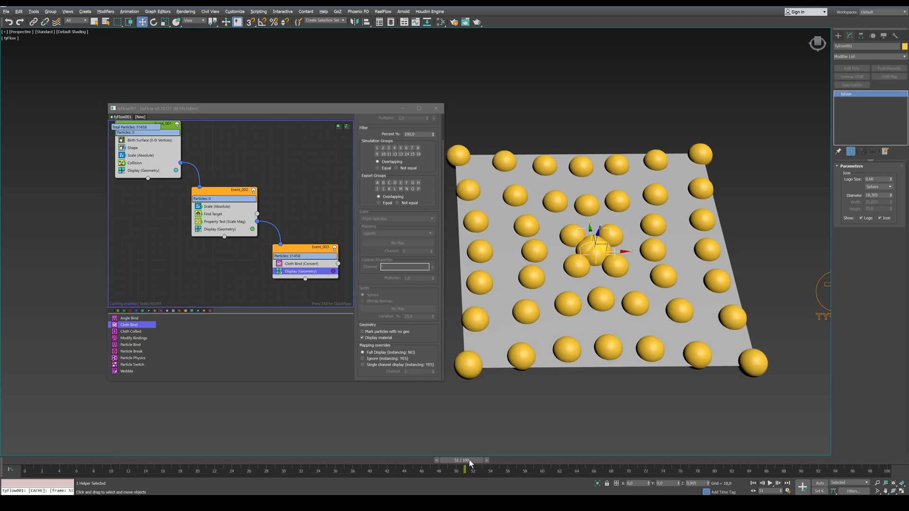
Enable the CUDA collision solver on the Cloth Bind and inspect the colliding spheres around the icon at frame 50
left_click(293, 263)
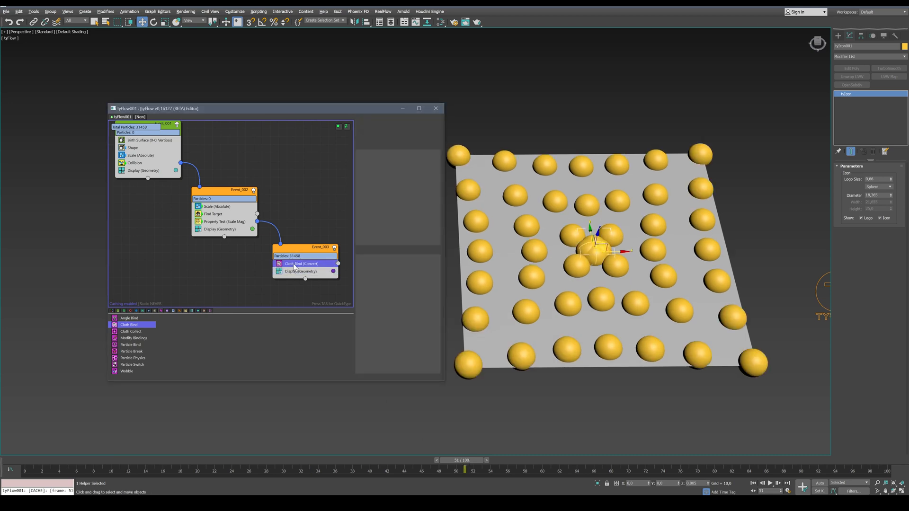
left_click_drag(365, 334, 365, 161)
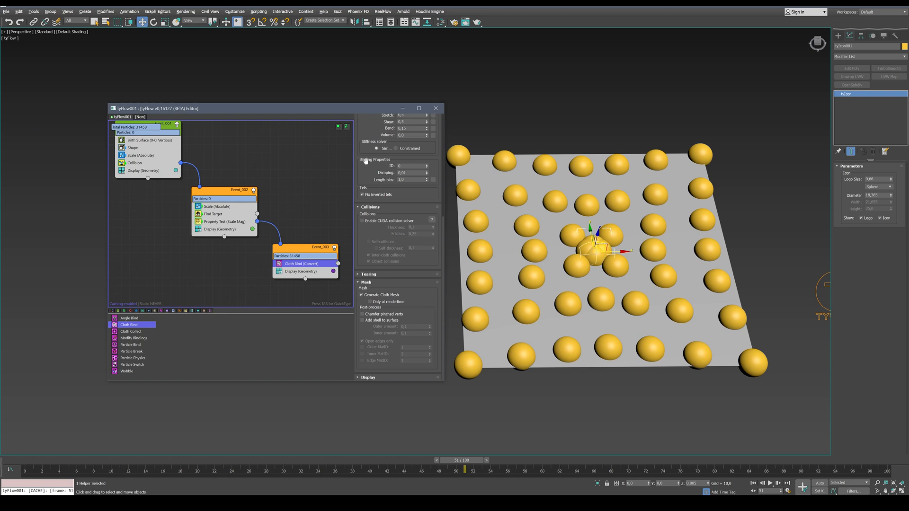
left_click(363, 220)
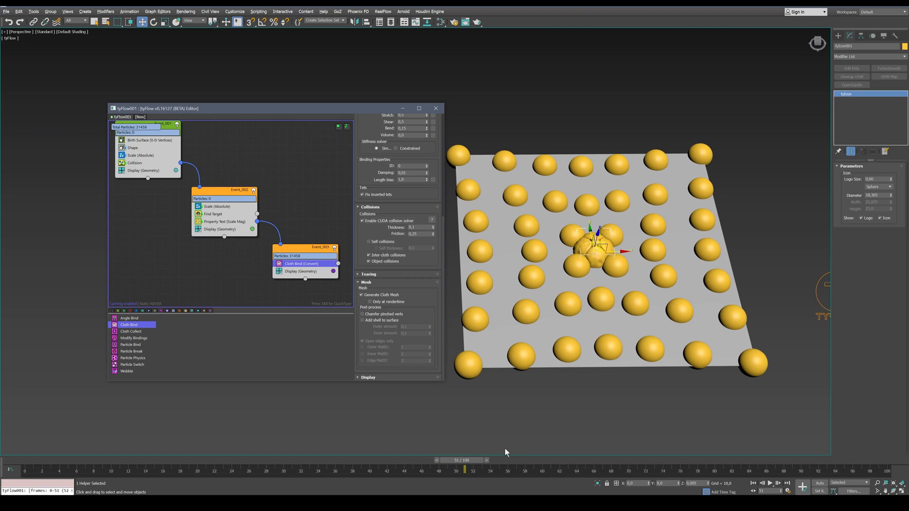
mouse_move(459, 460)
left_mouse_down()
mouse_move(157, 462)
mouse_move(453, 460)
left_mouse_up()
key("w")
middle_click_drag(603, 253, 600, 286)
scroll(599, 282, "up", 3)
scroll(599, 283, "up", 1)
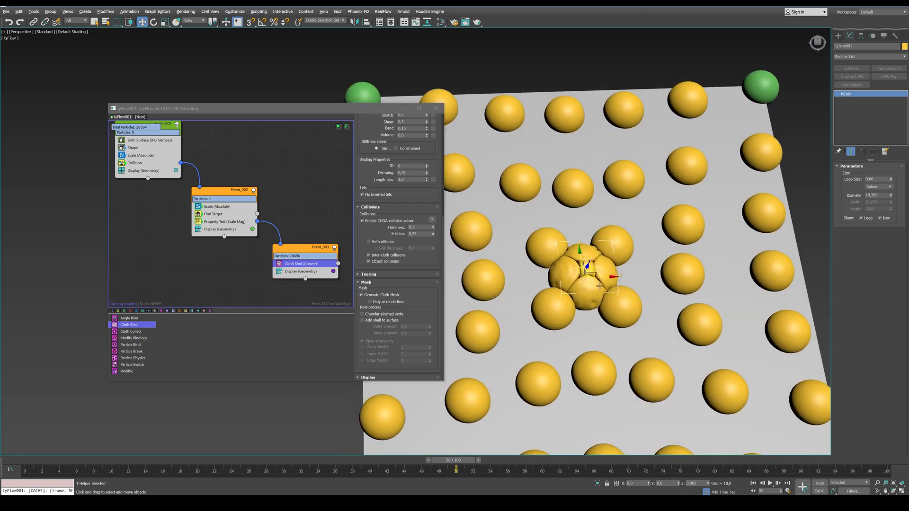
Return to frame 0, add Modify Bindings to the third event below Cloth Bind, and set its inflation to 5
key("Home")
left_click_drag(132, 339, 293, 269)
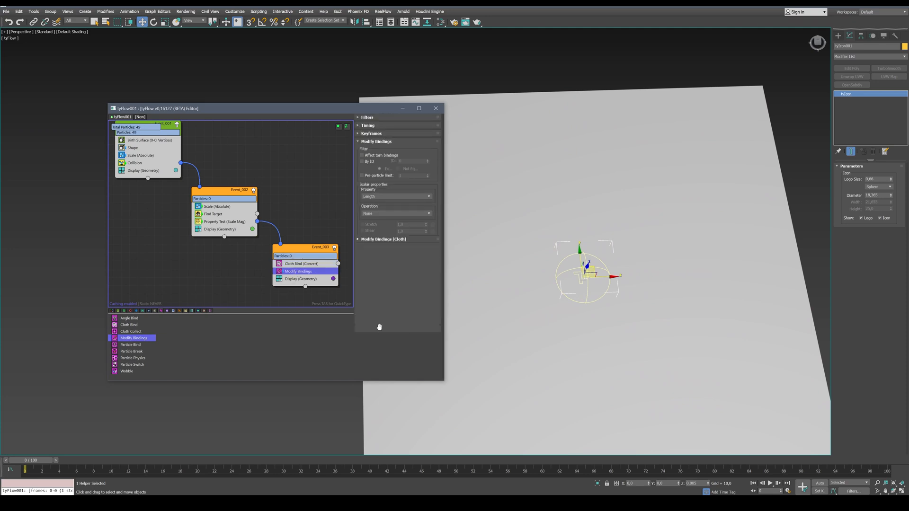
left_click(381, 329)
double_click(405, 255)
type("5")
Set the Modify Bindings timing to Continuous and preview the cloth inflation over the first frames
left_click_drag(367, 152, 384, 360)
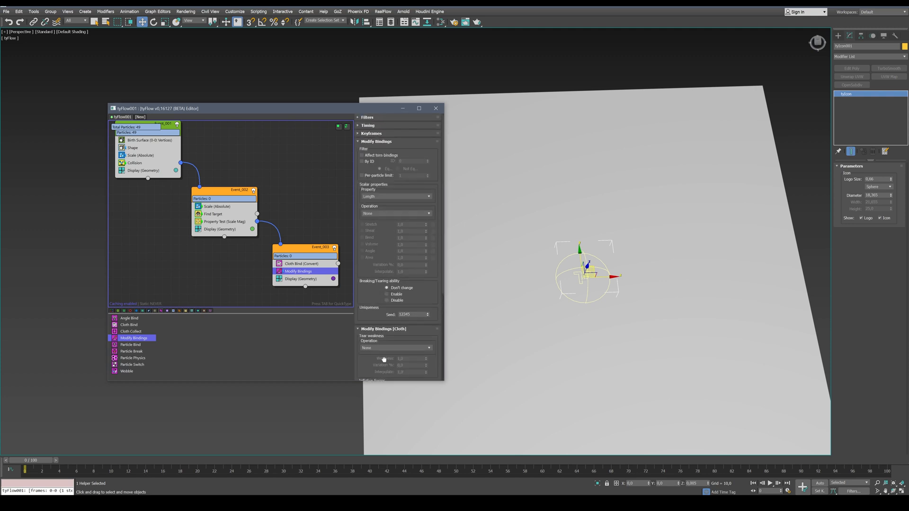
left_click(391, 124)
left_click(393, 134)
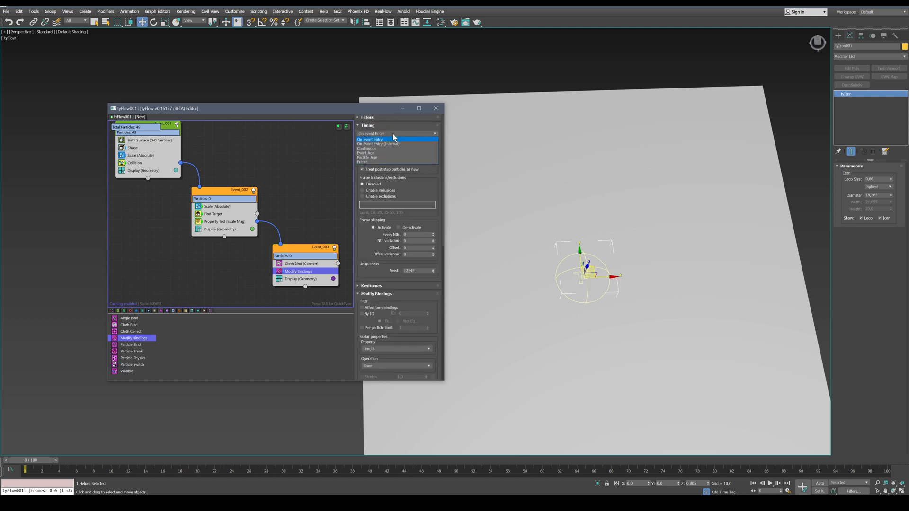
left_click(394, 149)
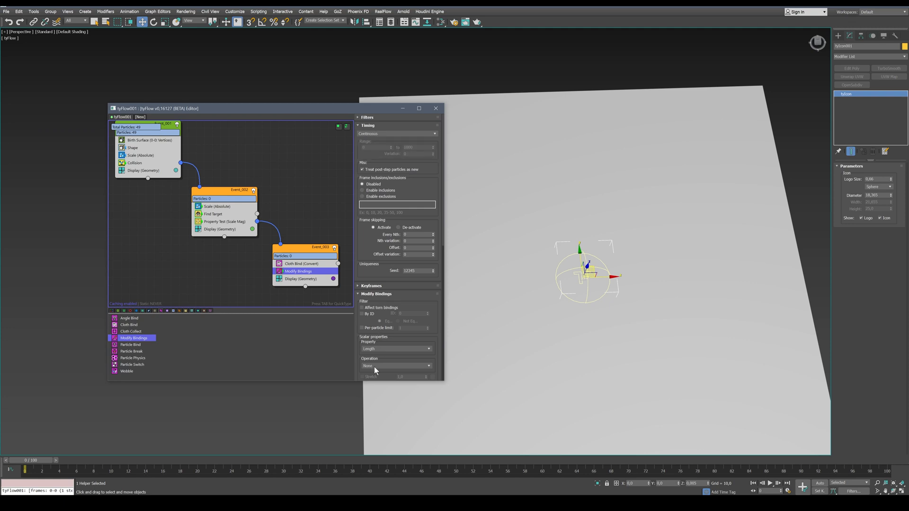
left_click_drag(365, 371, 376, 57)
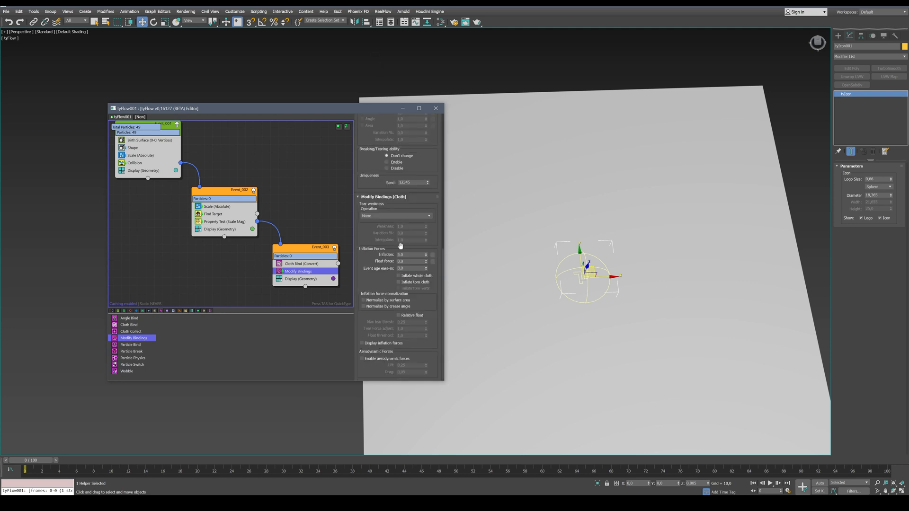
left_click_drag(24, 462, 108, 461)
Reduce the cloth inflation, trying 1 and settling on 0.5, and preview up to frame 38
left_click_drag(404, 255, 373, 251)
type("1")
key("Return")
type("0.5")
key("Return")
left_click_drag(113, 460, 356, 458)
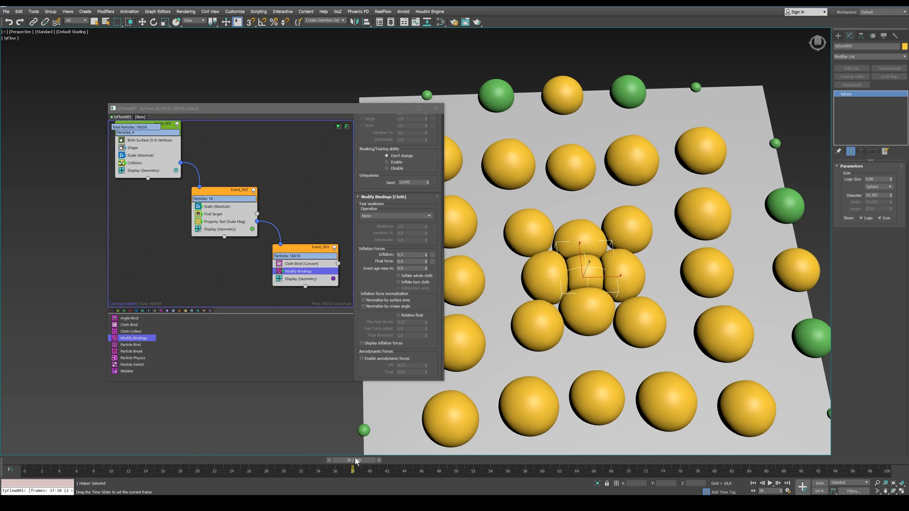
Set the inflation's event age ease-in to 0.5 and preview the spheres pressing together up to frame 62
double_click(403, 268)
type("0,5")
key("Return")
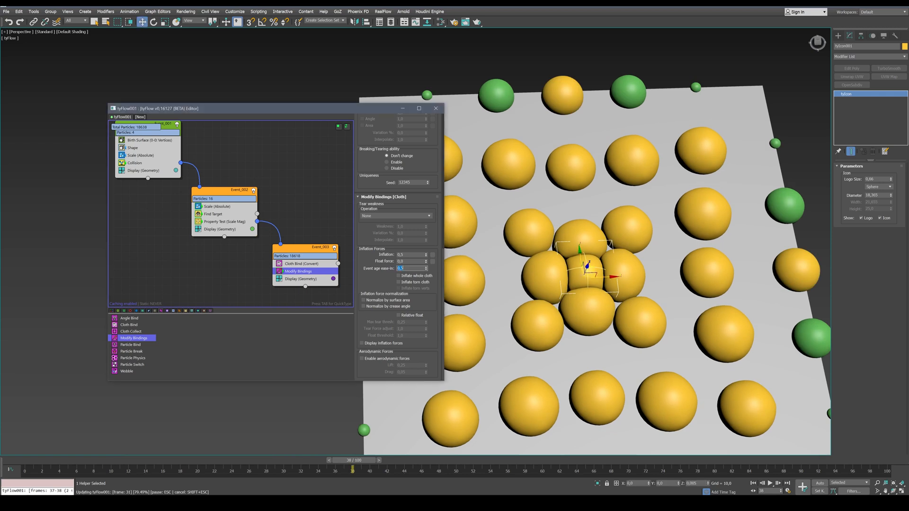
left_click_drag(29, 467, 360, 473)
key("w")
left_click_drag(356, 461, 562, 459)
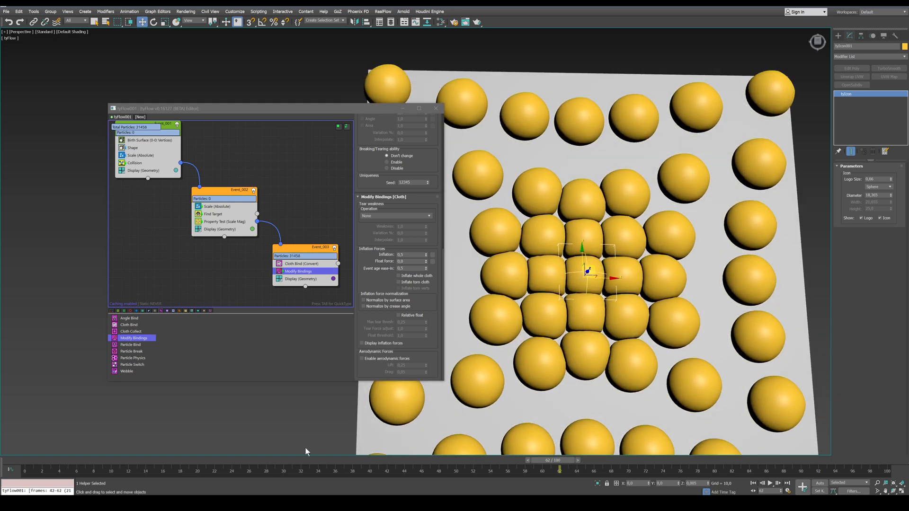
left_click_drag(254, 459, 603, 453)
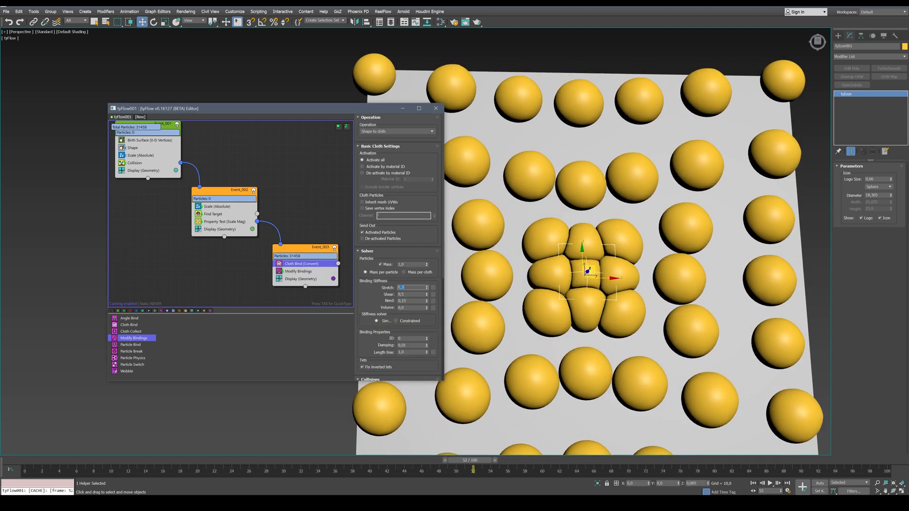
Set the Cloth Bind stretch and shear stiffness to 0.4 each and go back to frame 0
key("Return")
left_click(754, 485)
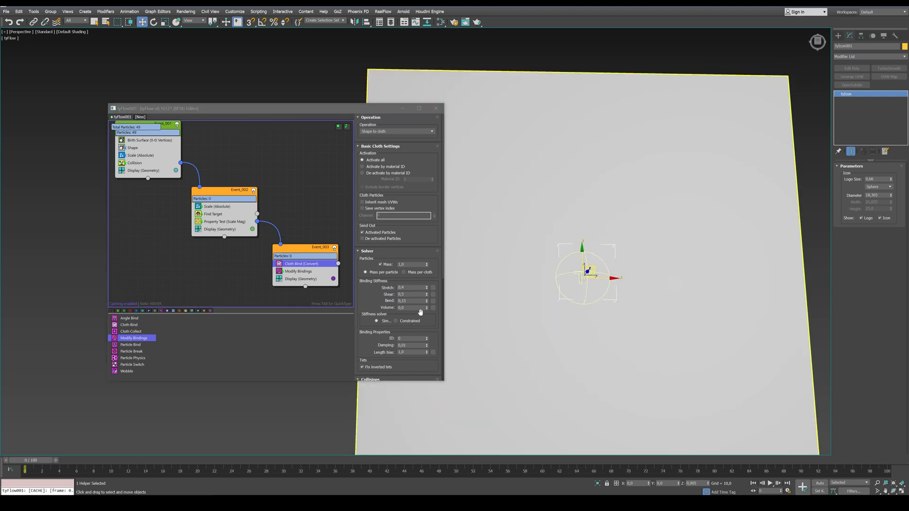
left_click_drag(406, 295, 401, 294)
key("Return")
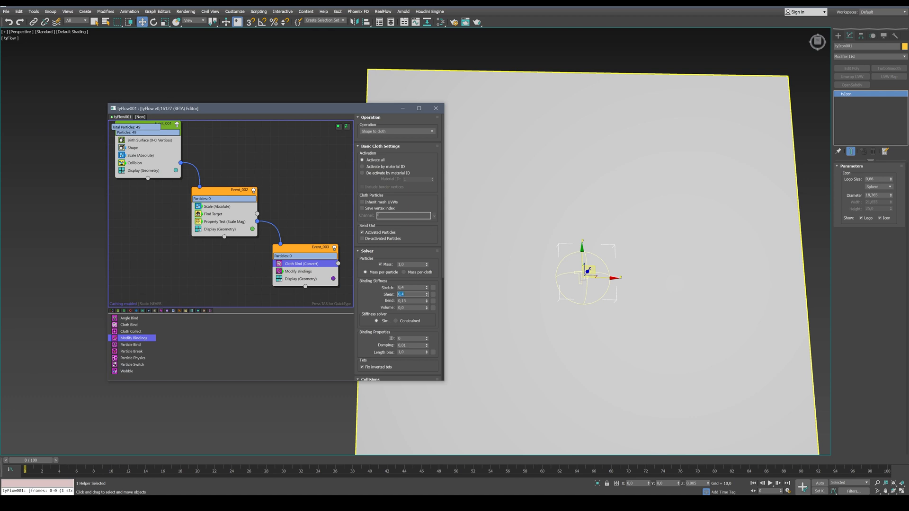
Set the event age ease-in of the Modify Bindings inflation forces to 25
left_click(300, 273)
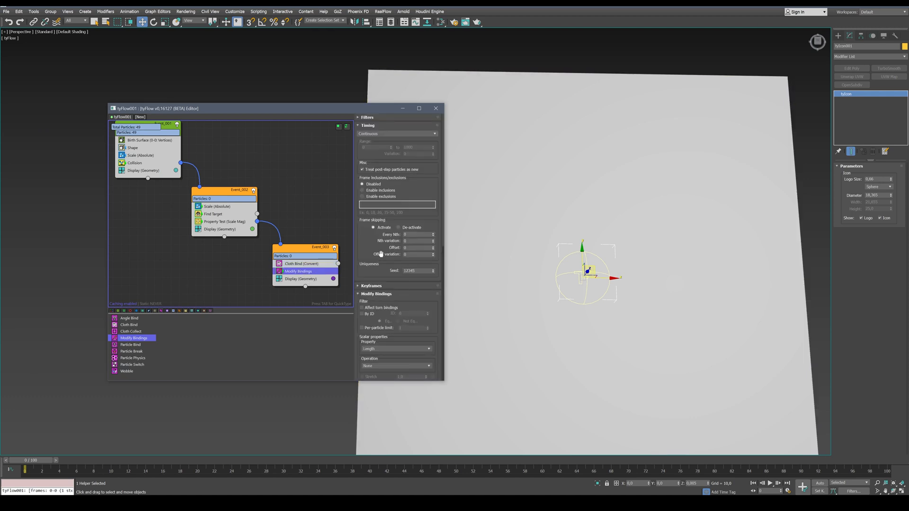
scroll(400, 247, "down", 5)
scroll(373, 302, "down", 3)
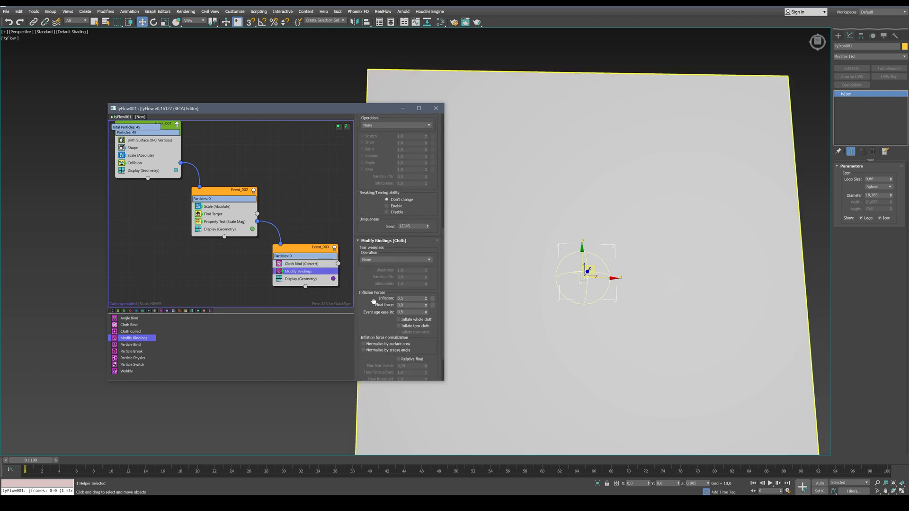
double_click(401, 312)
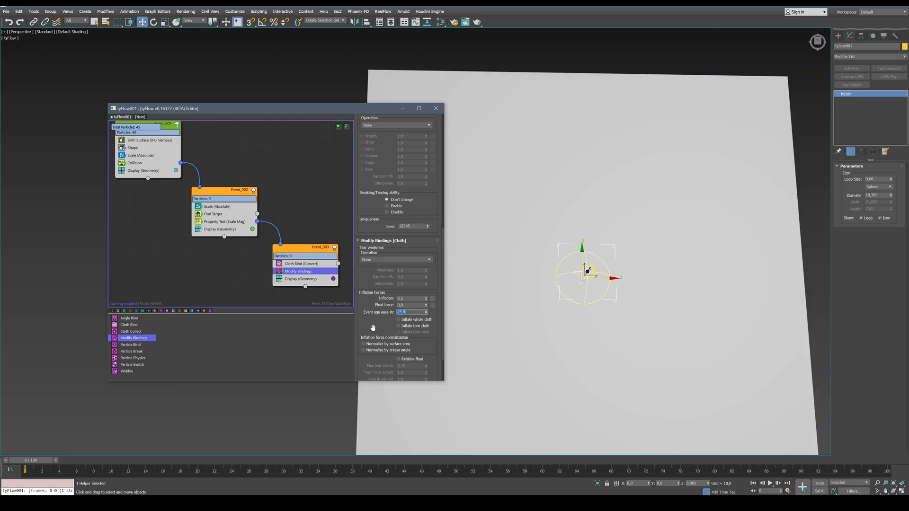
Review the updated cloth simulation along the timeline through to frame 100
left_click(298, 264)
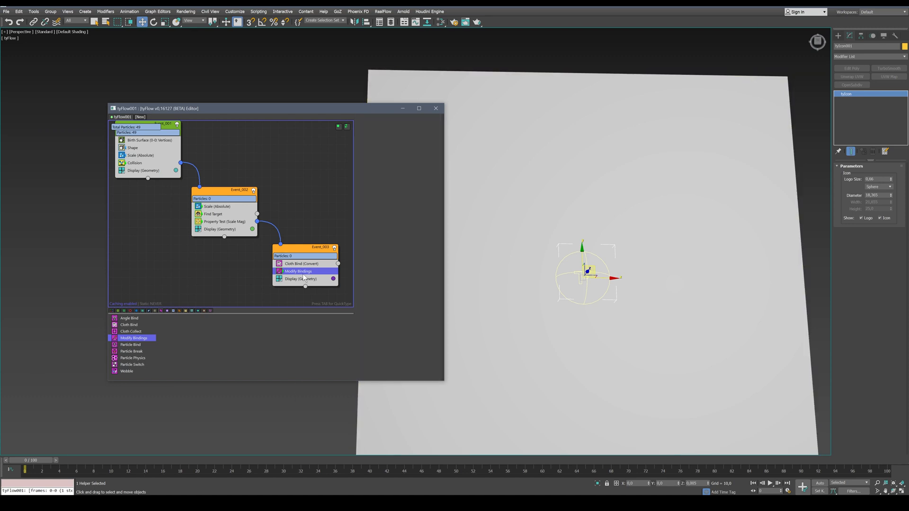
left_click_drag(31, 460, 555, 459)
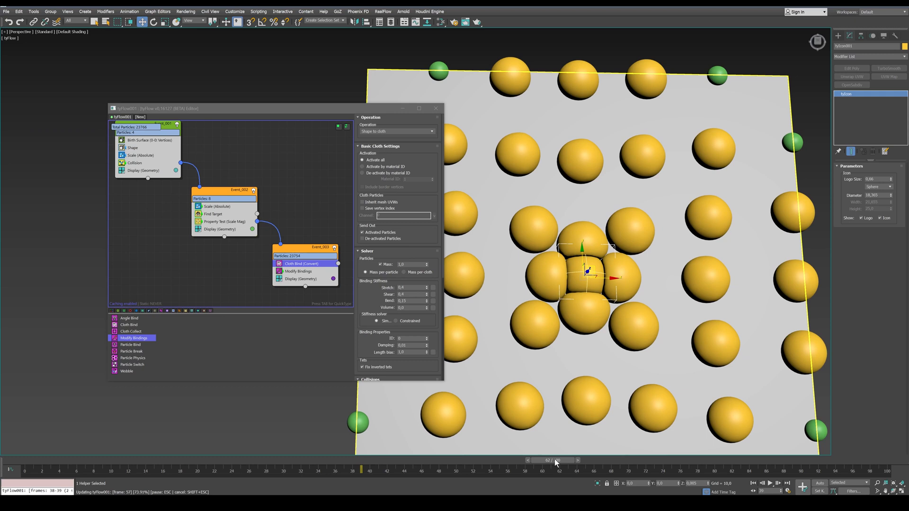
left_click_drag(555, 459, 600, 454)
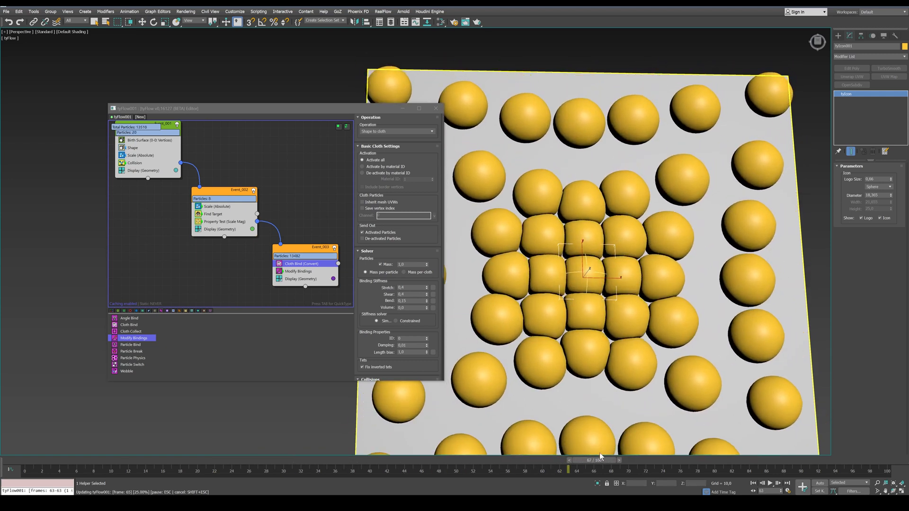
left_click(788, 485)
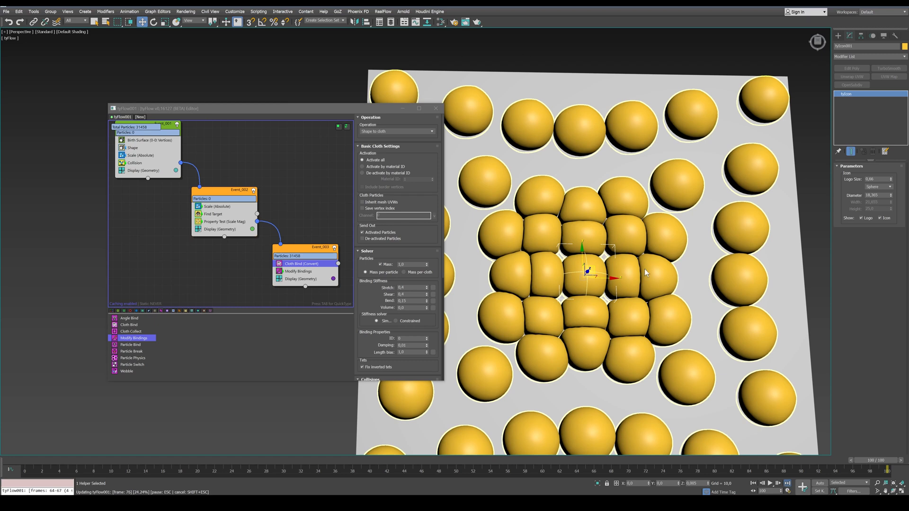